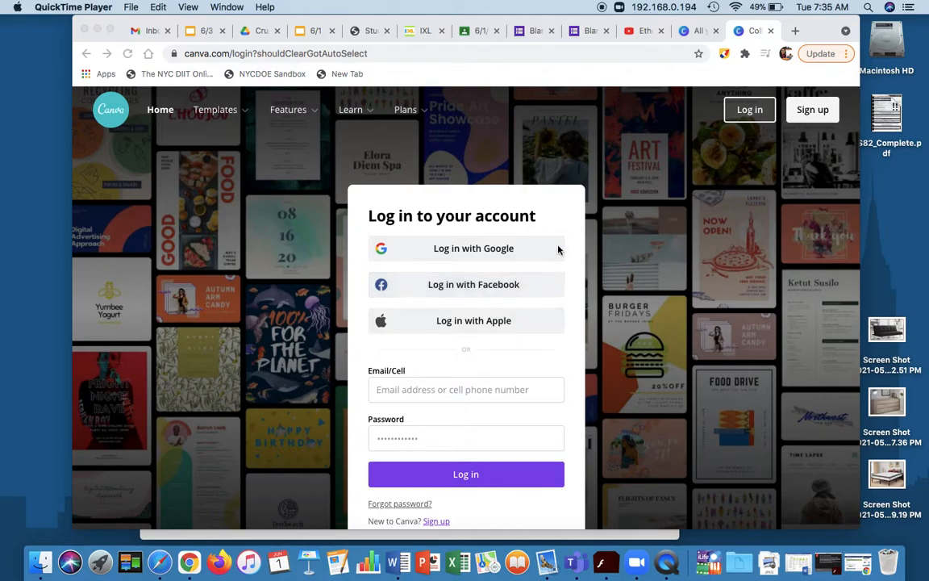
Log in to Canva with the school Google account.
left_click(518, 255)
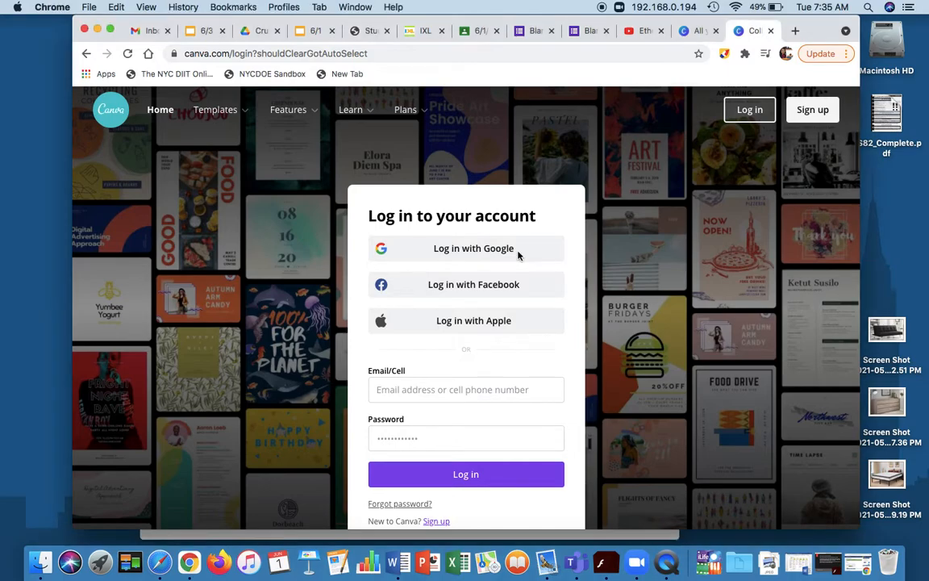
left_click(486, 255)
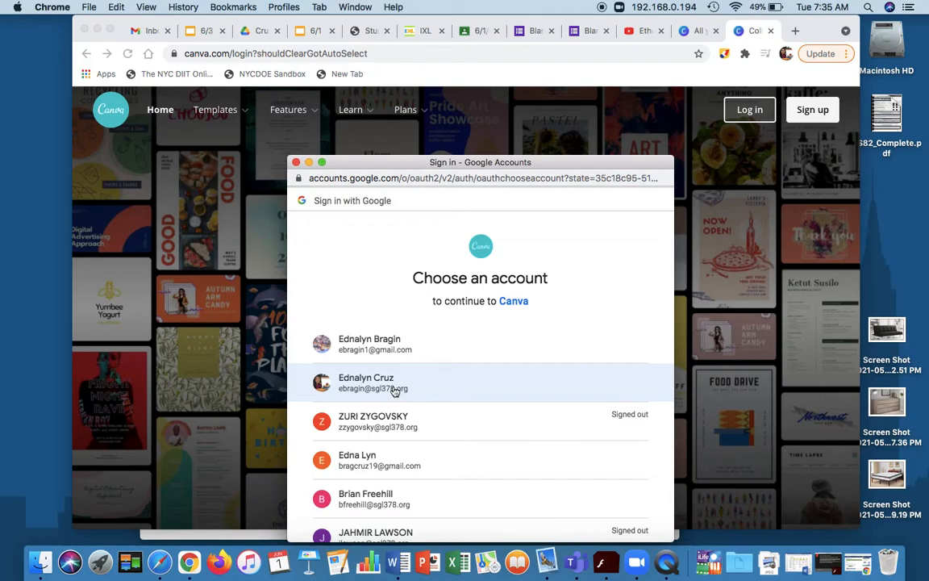
left_click(394, 389)
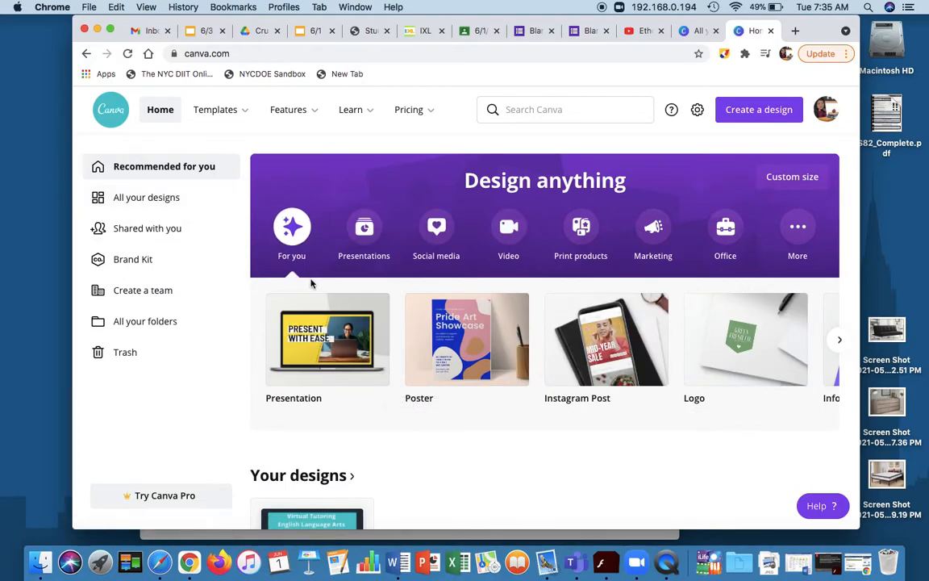
left_click(466, 353)
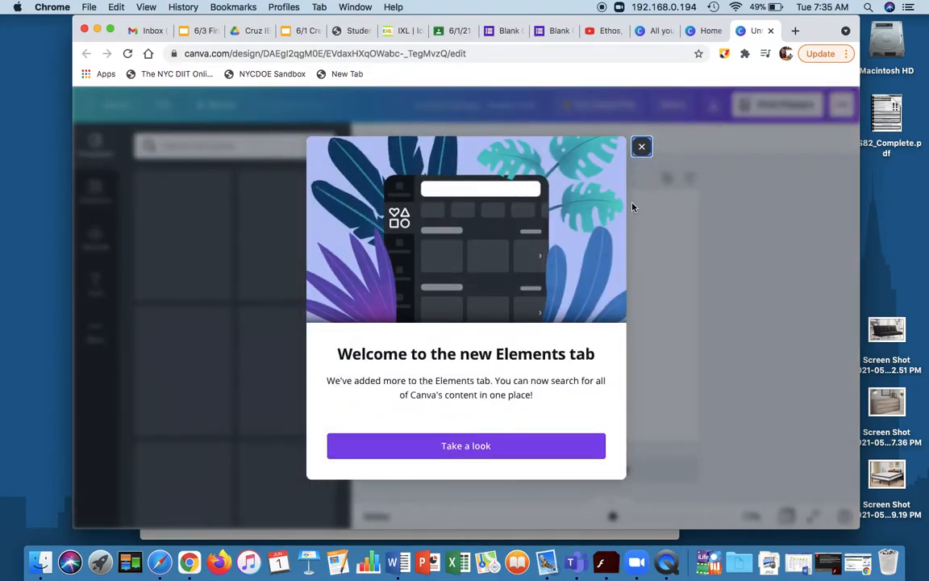
left_click(642, 148)
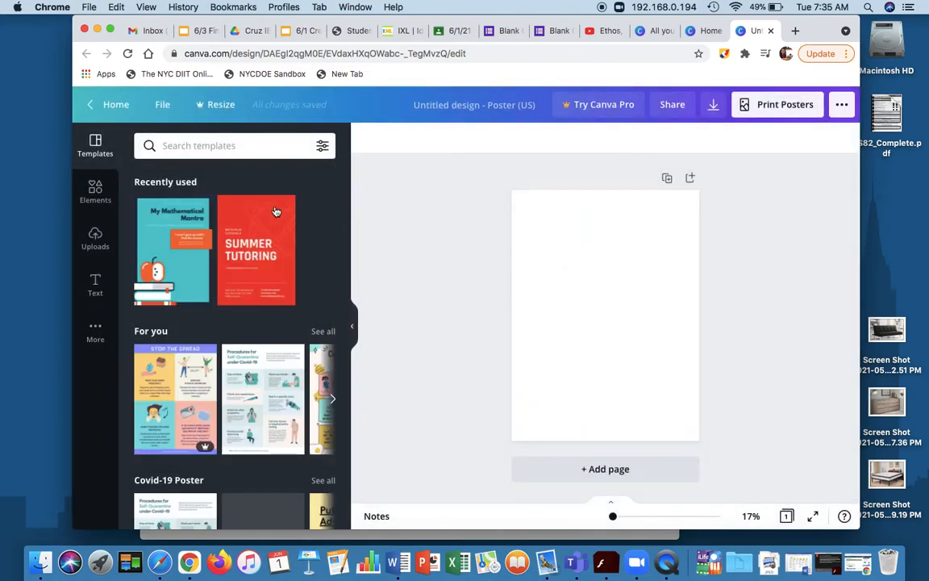
scroll(259, 333, "down", 4)
scroll(258, 328, "up", 2)
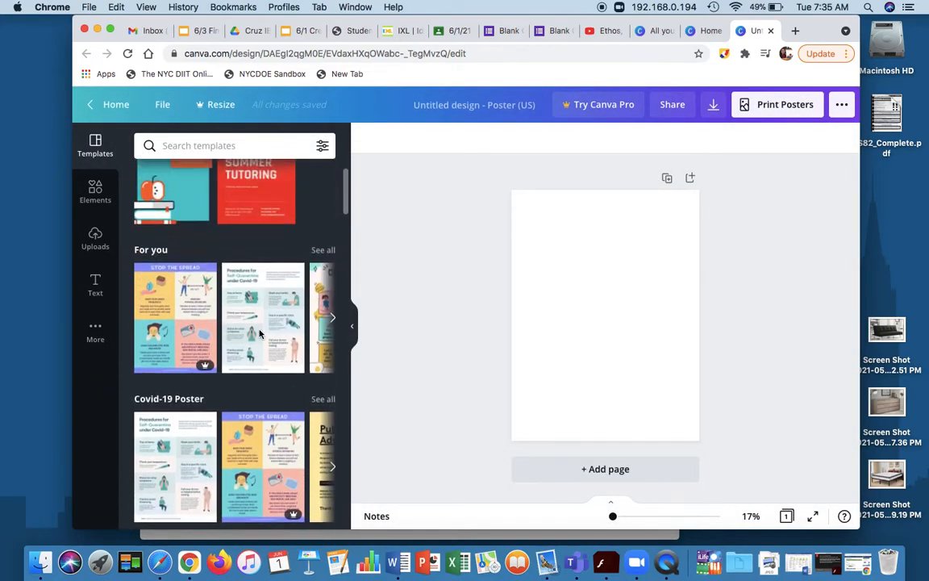
left_click(91, 104)
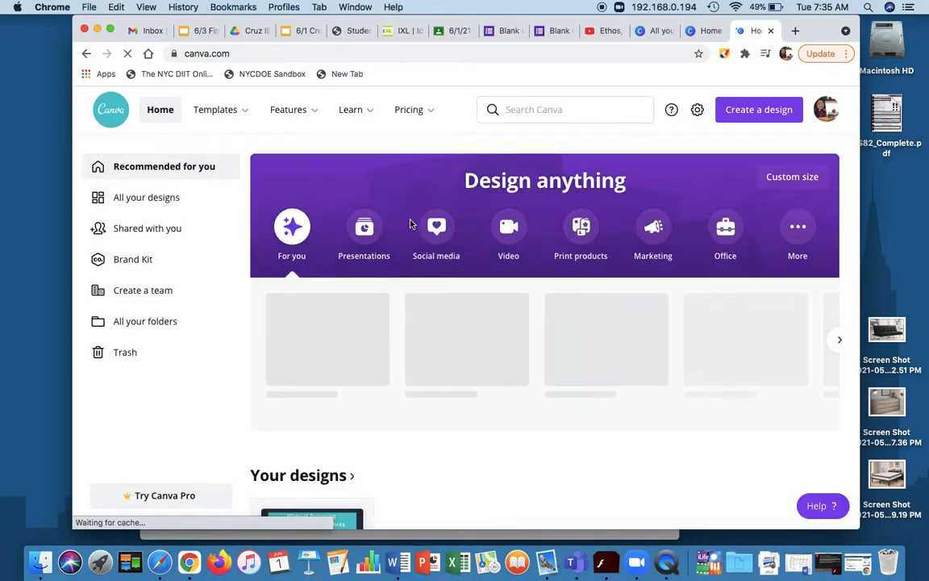
Create a new 800 × 2000 px infographic design and apply the "The Best Things to Donate" template to it.
left_click(840, 342)
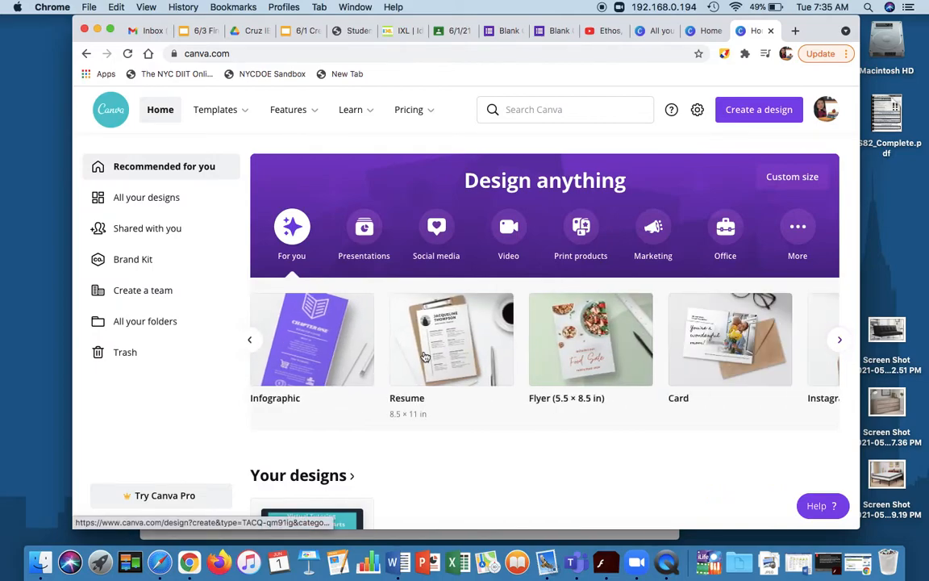
left_click(319, 351)
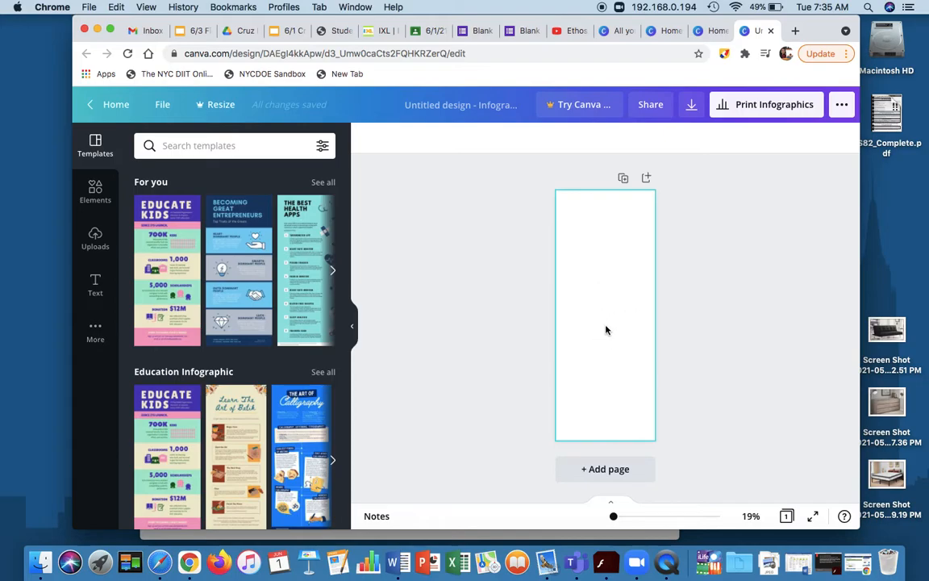
left_click(331, 272)
left_click(332, 272)
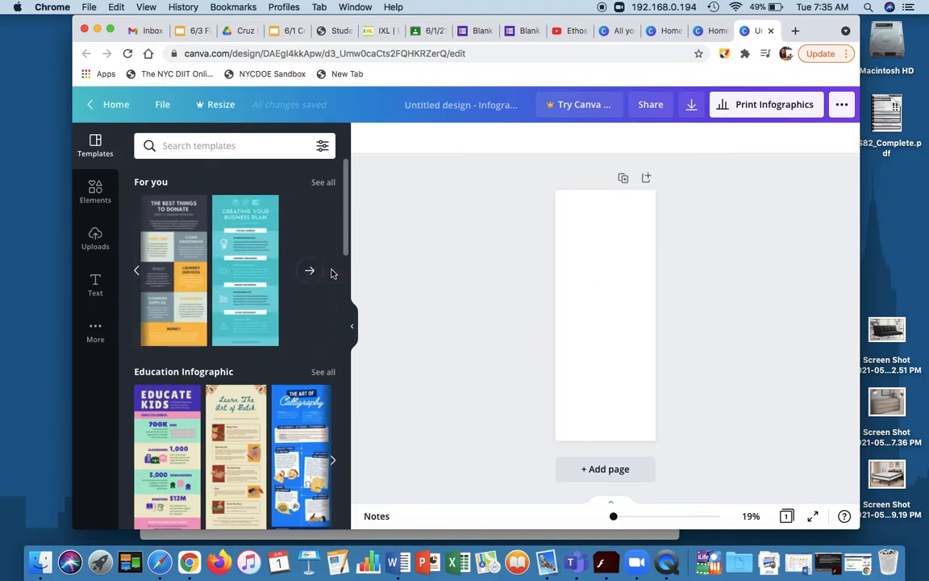
left_click(309, 270)
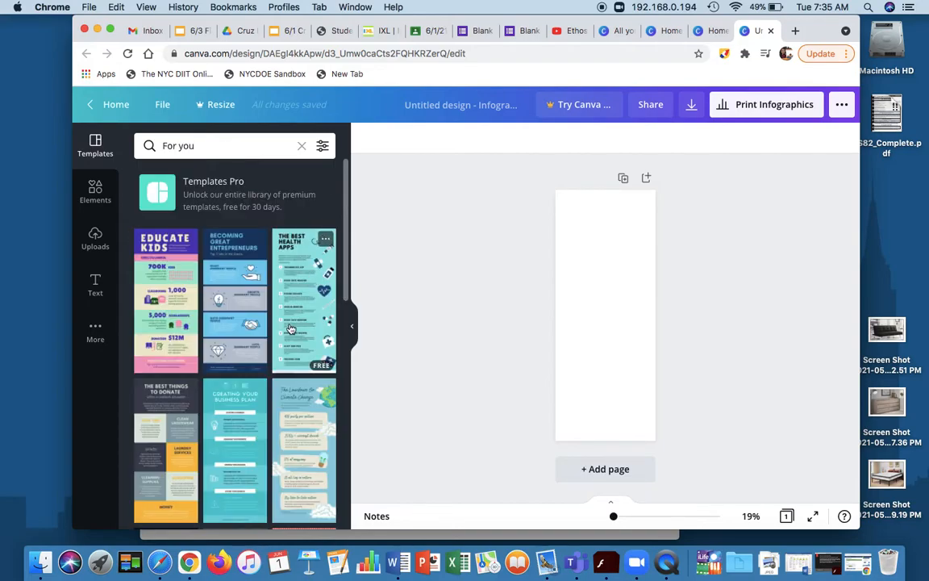
scroll(291, 329, "down", 3)
scroll(291, 329, "down", 5)
scroll(290, 329, "up", 6)
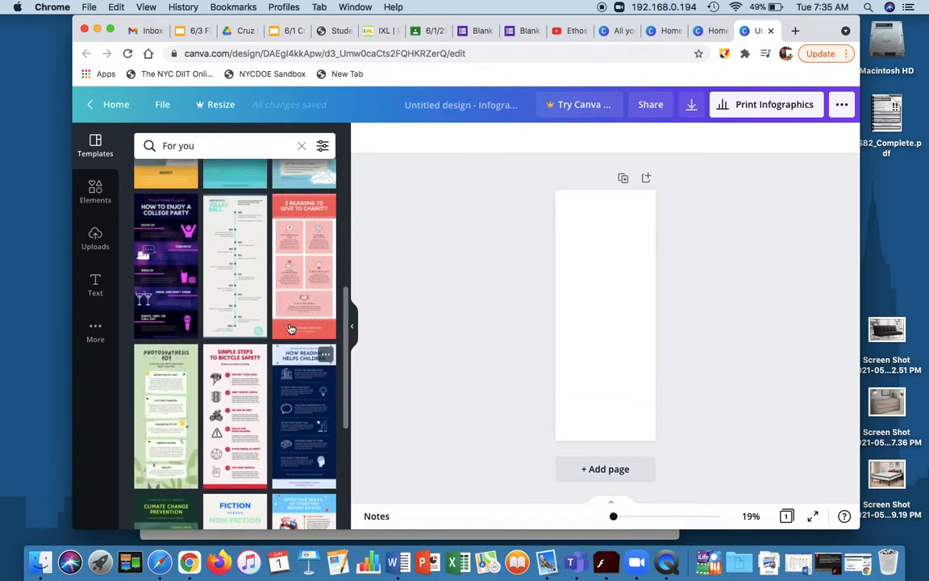
left_click(135, 308)
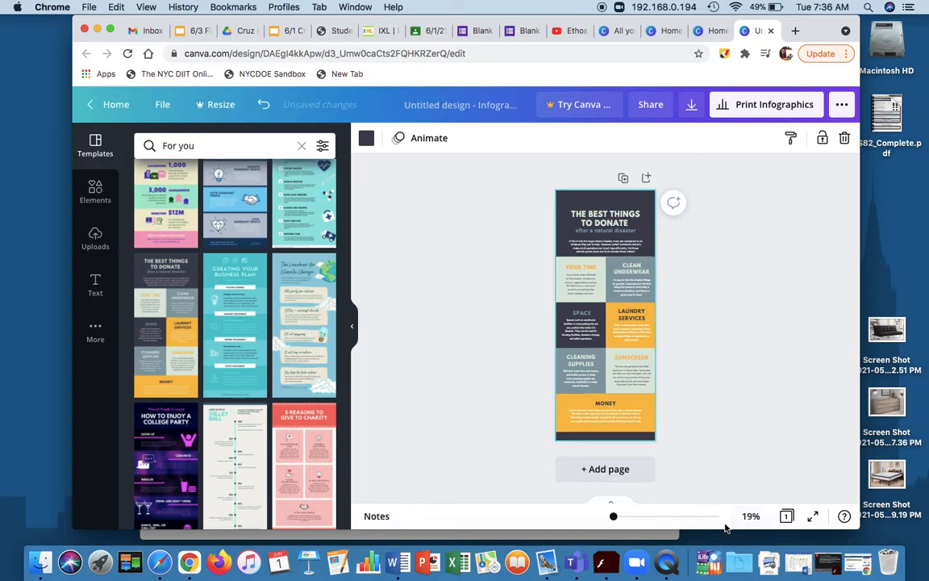
Replace the infographic's title with "BUY NOTHING PROJECT" and move the title block up to the header's upper edge.
mouse_move(615, 521)
left_mouse_down()
mouse_move(633, 522)
mouse_move(615, 525)
left_mouse_up()
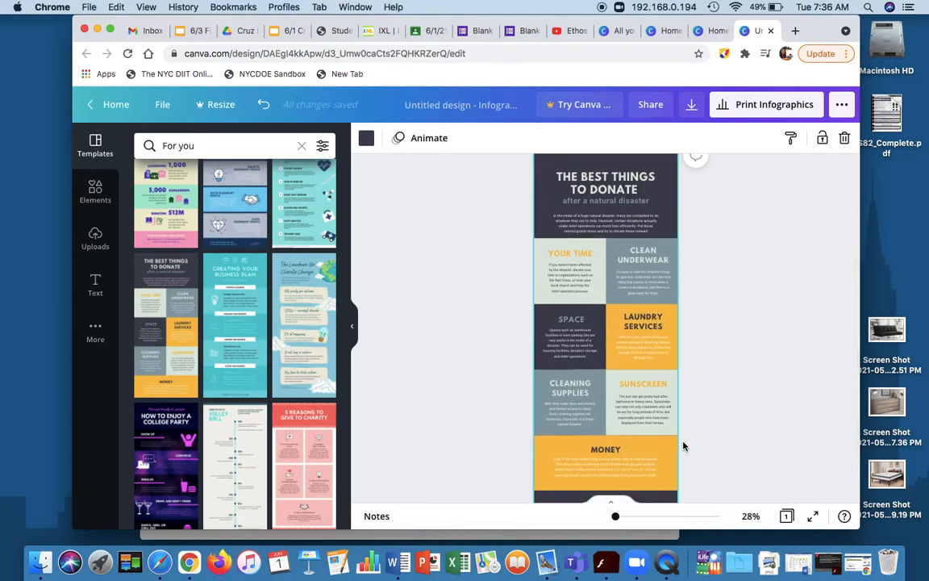
double_click(636, 222)
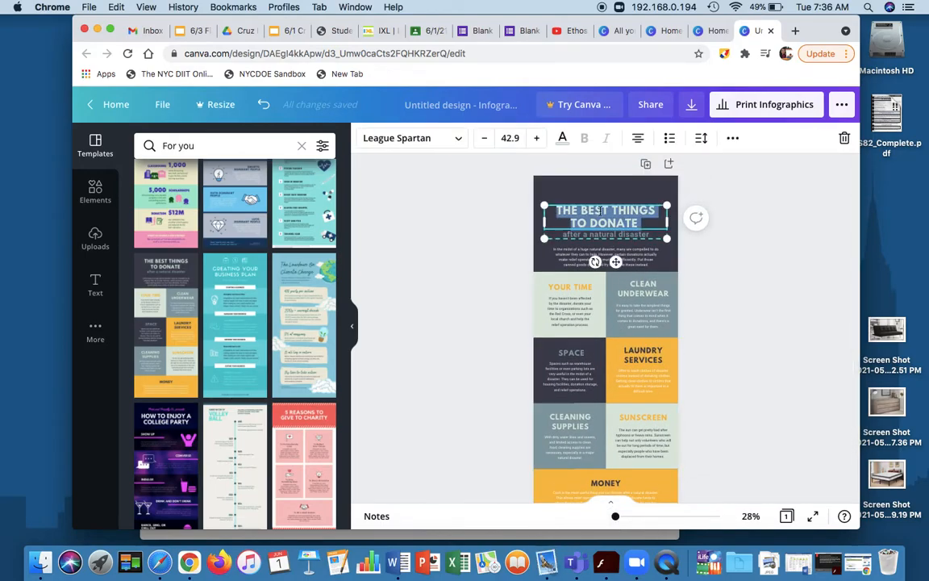
type("BUY N")
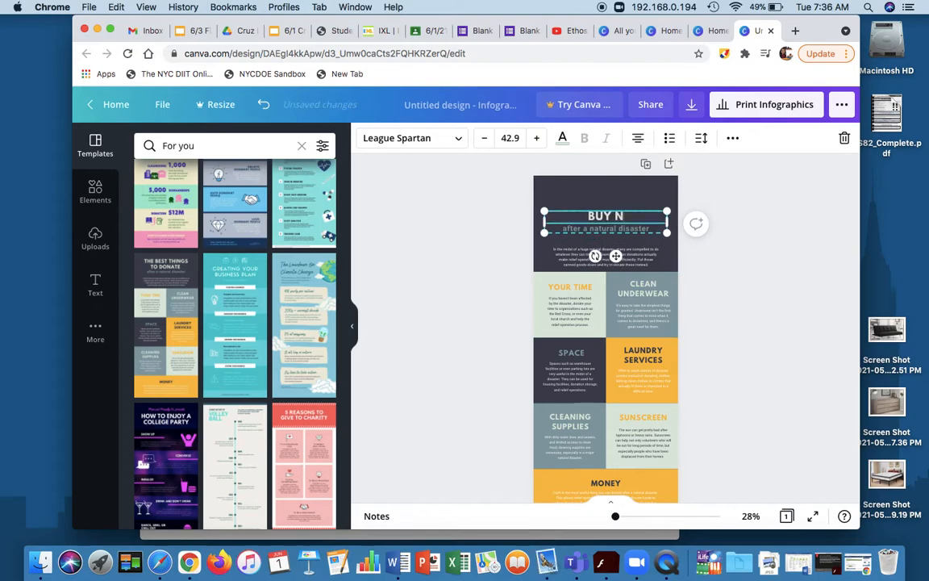
type("OTHING PROJECT")
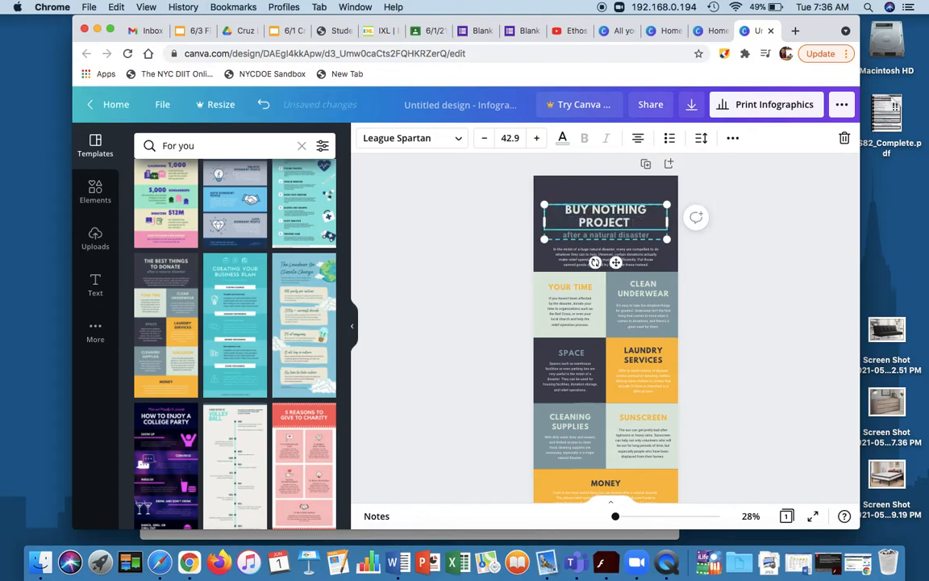
left_click(726, 209)
left_click(612, 210)
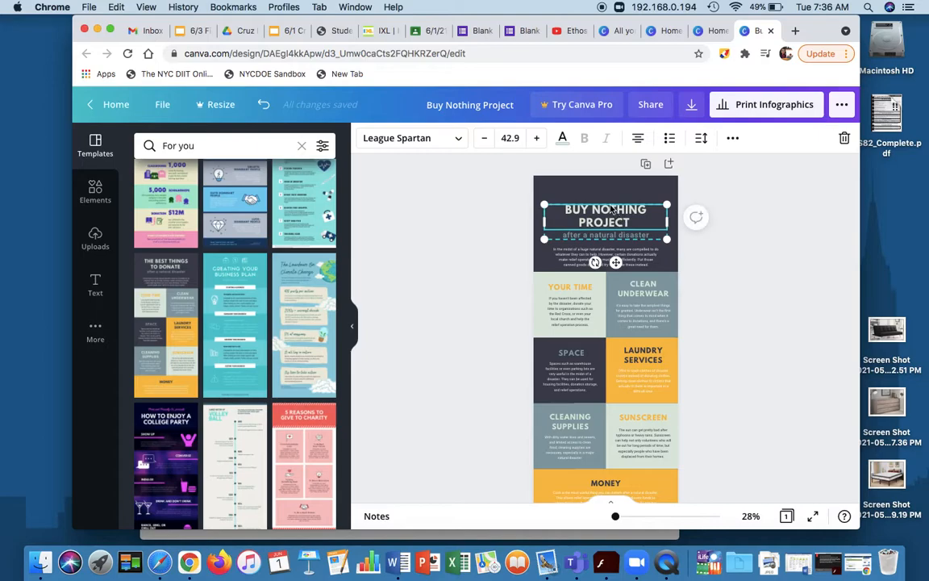
left_click_drag(612, 210, 613, 184)
double_click(605, 256)
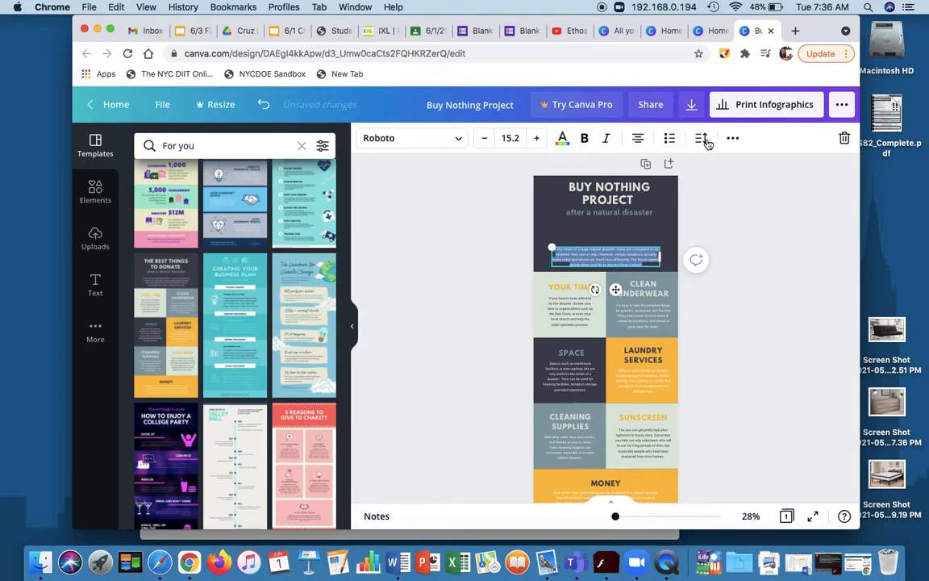
left_click(764, 306)
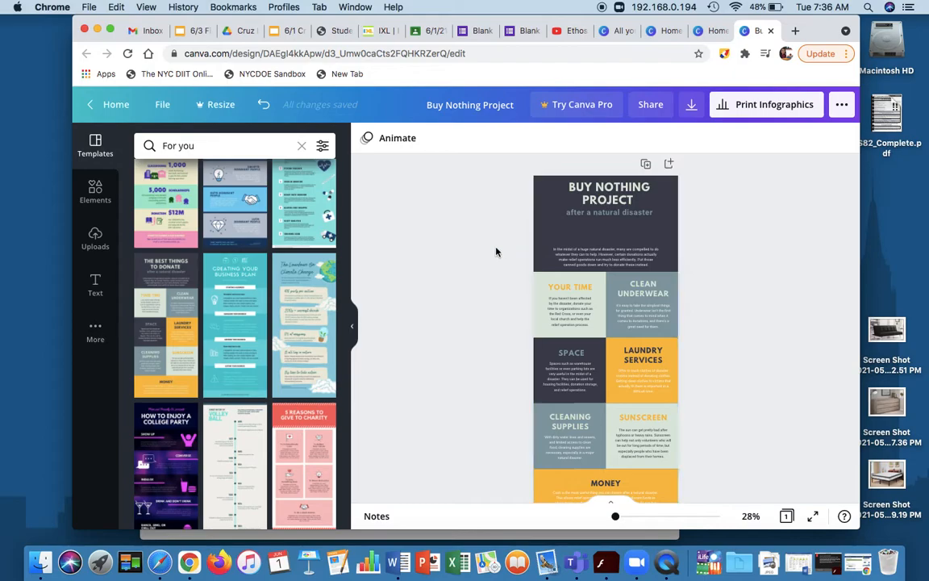
Upload the TV Stand sample image from the Downloads folder and add it to the infographic.
left_click(94, 246)
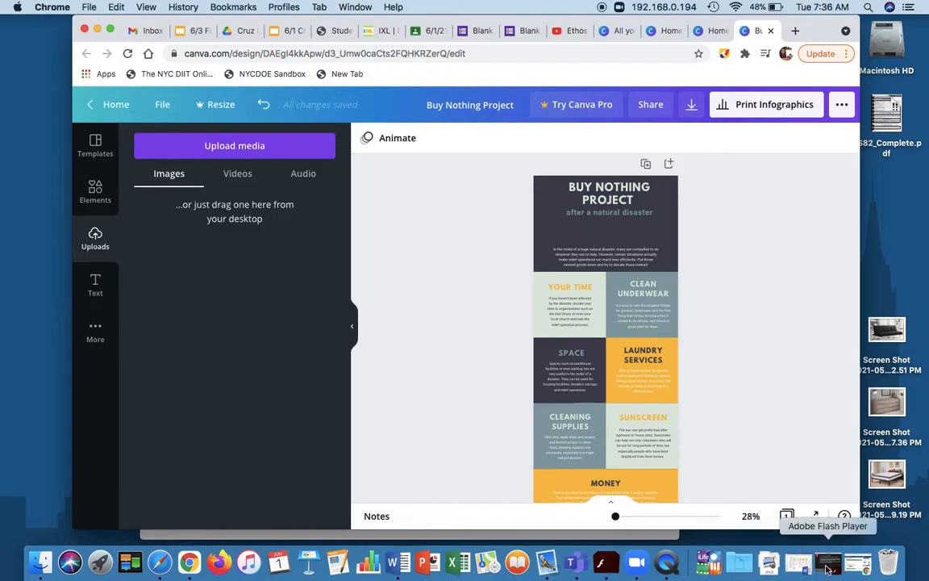
left_click(770, 564)
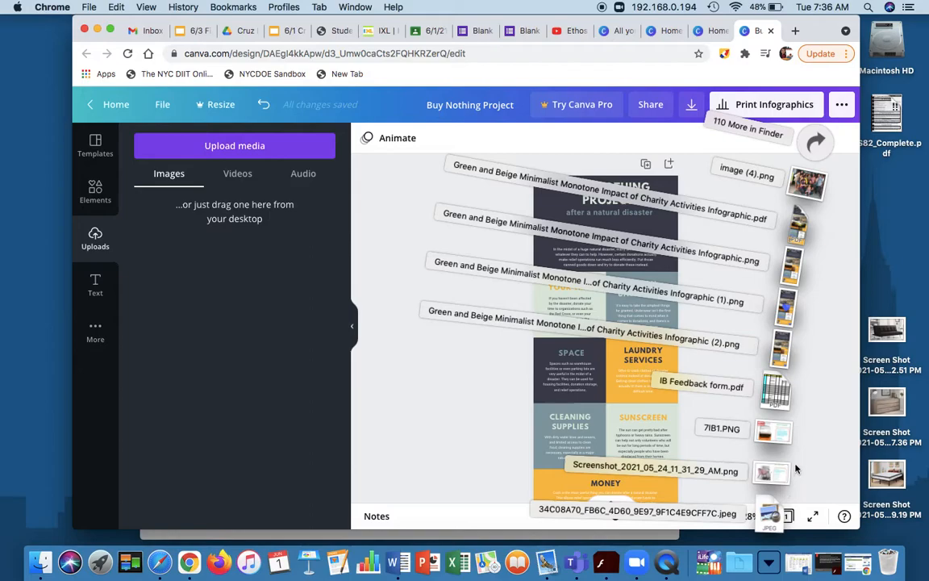
left_click_drag(773, 471, 240, 281)
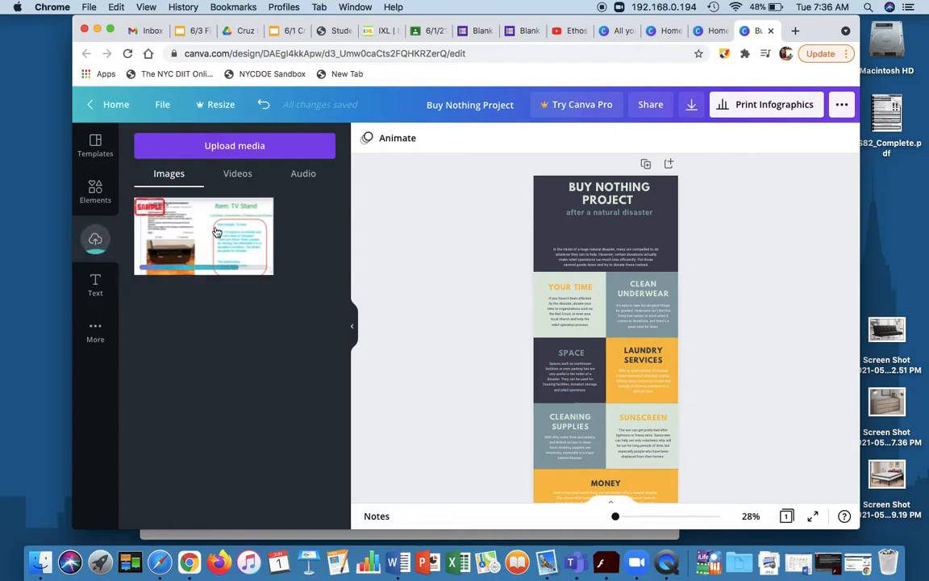
left_click(177, 235)
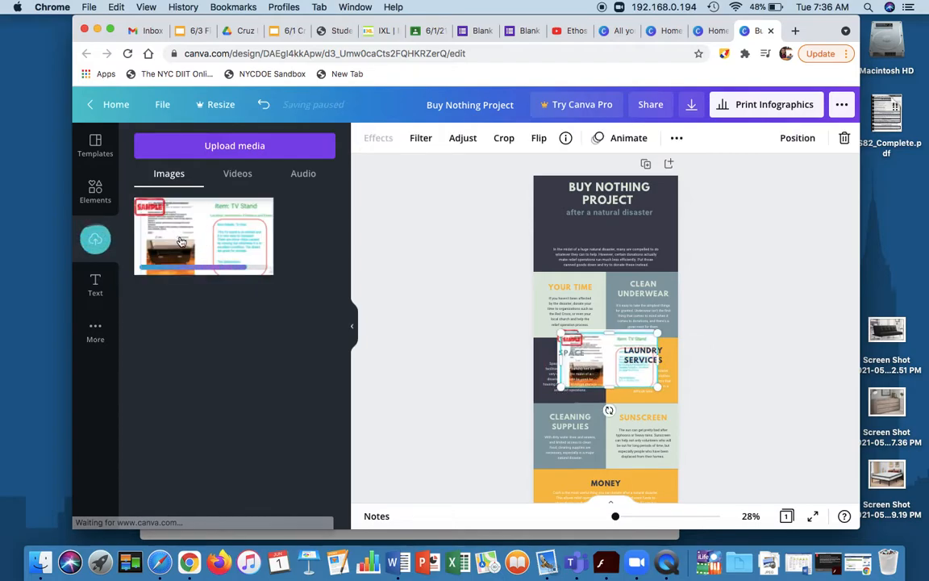
Move the Laundry Services text block onto the Your Time cell and delete the duplicate TV Stand image.
left_click_drag(618, 365, 543, 300)
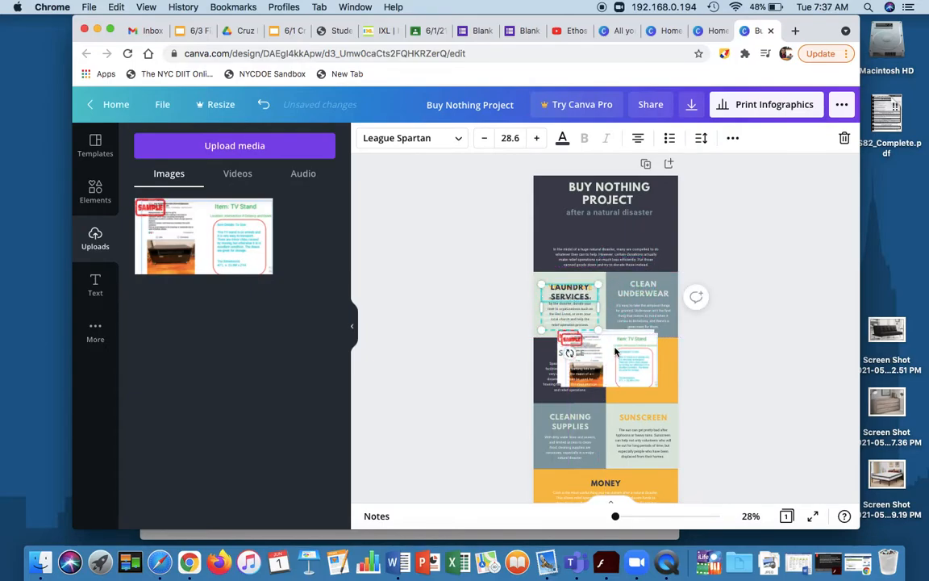
left_click(615, 352)
key("Delete")
Delete the Laundry Services and Your Time body texts that overlap in the Your Time cell.
left_click(564, 297)
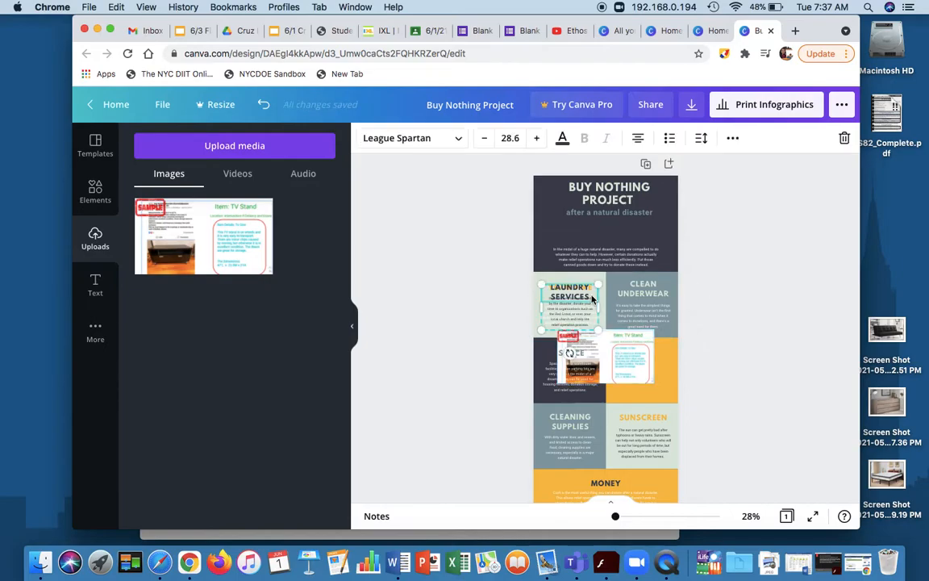
double_click(562, 315)
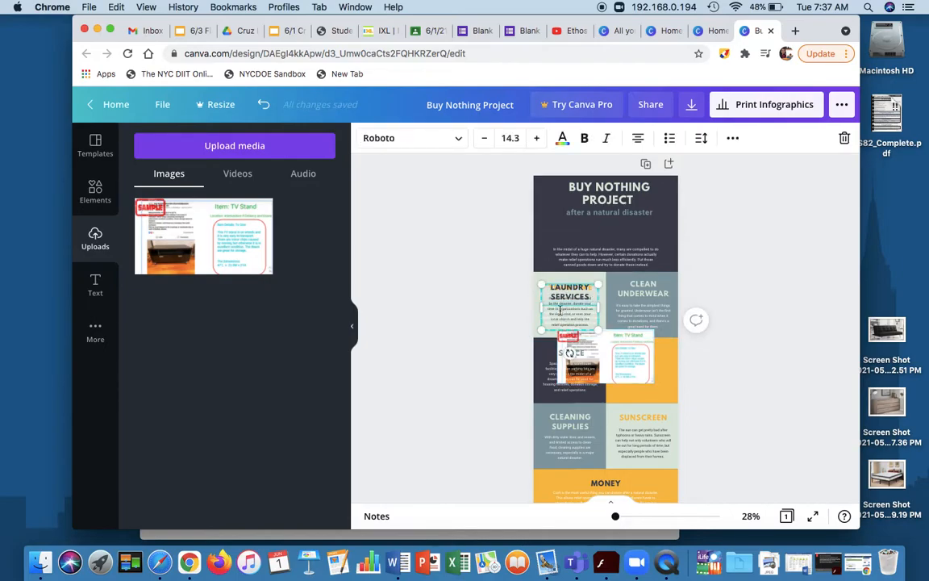
key("BackSpace")
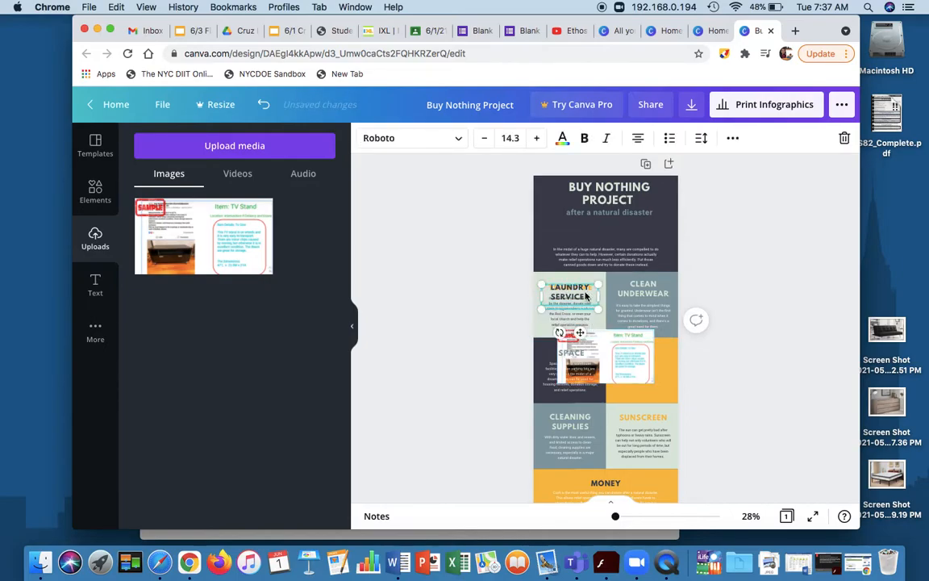
left_click(585, 289)
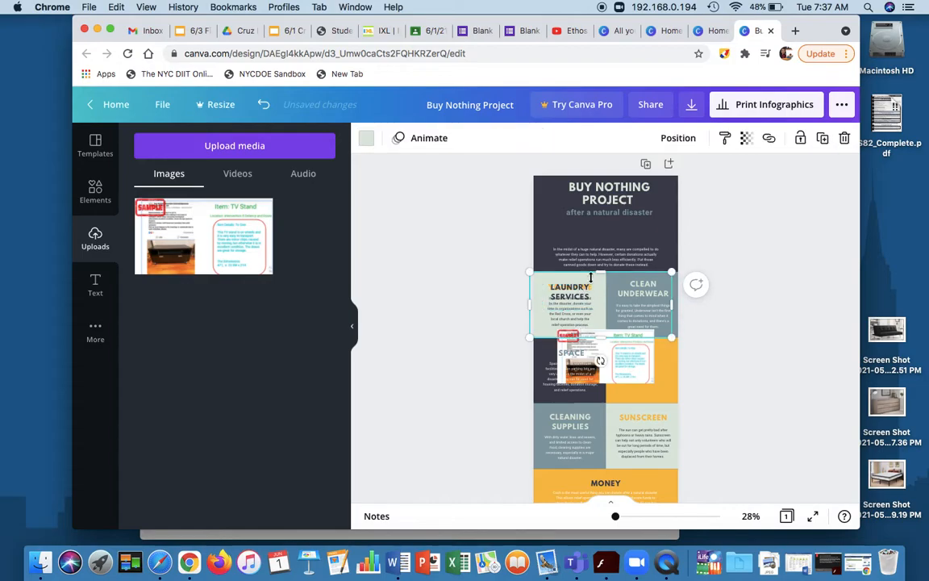
left_click(546, 319)
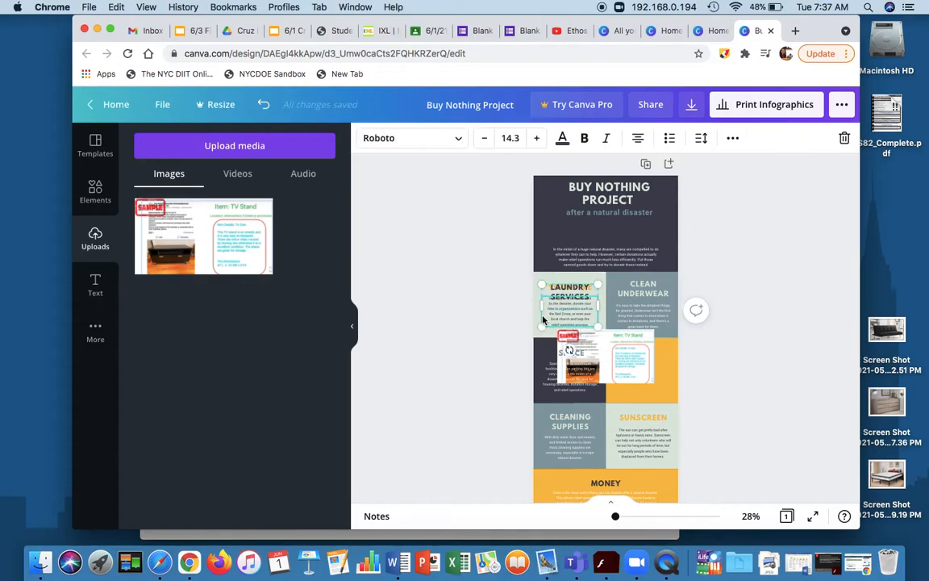
double_click(587, 323)
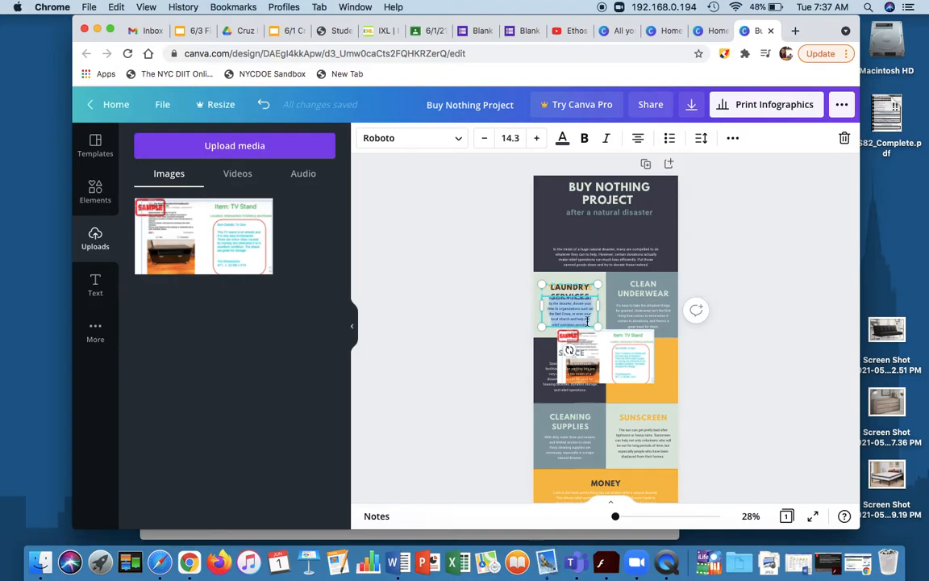
key("BackSpace")
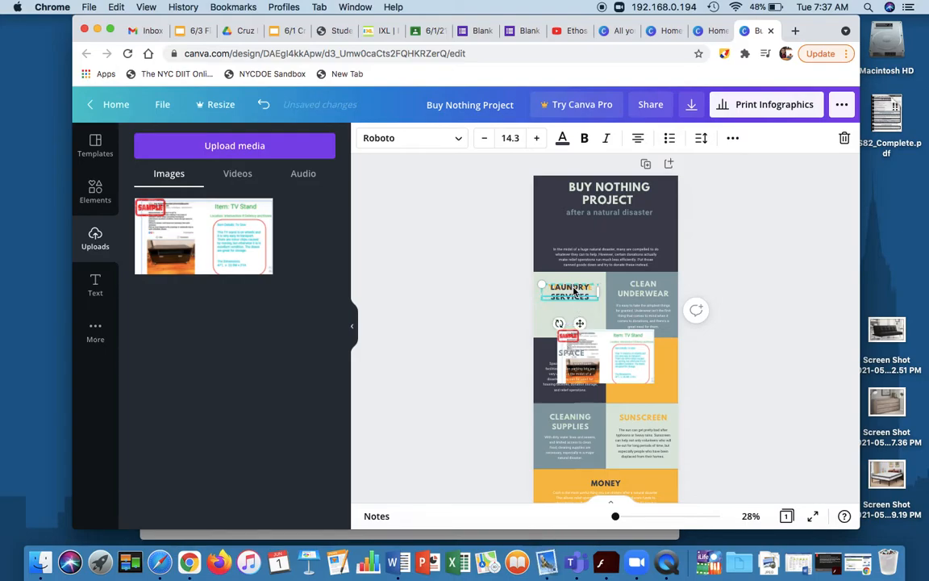
Move the Laundry Services heading up to the upper edge of the Your Time cell.
left_click(578, 289)
left_click(578, 289)
left_click(577, 288)
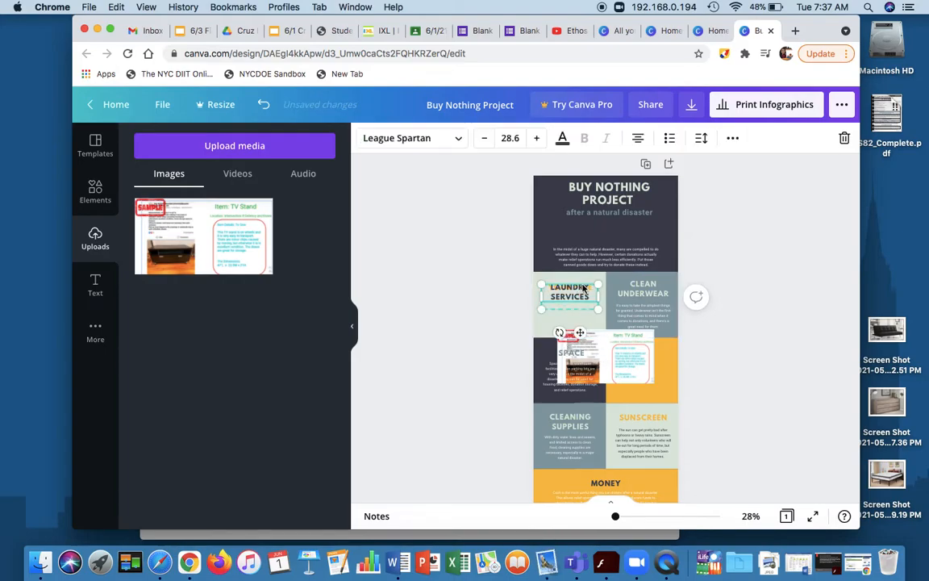
left_click_drag(572, 288, 571, 274)
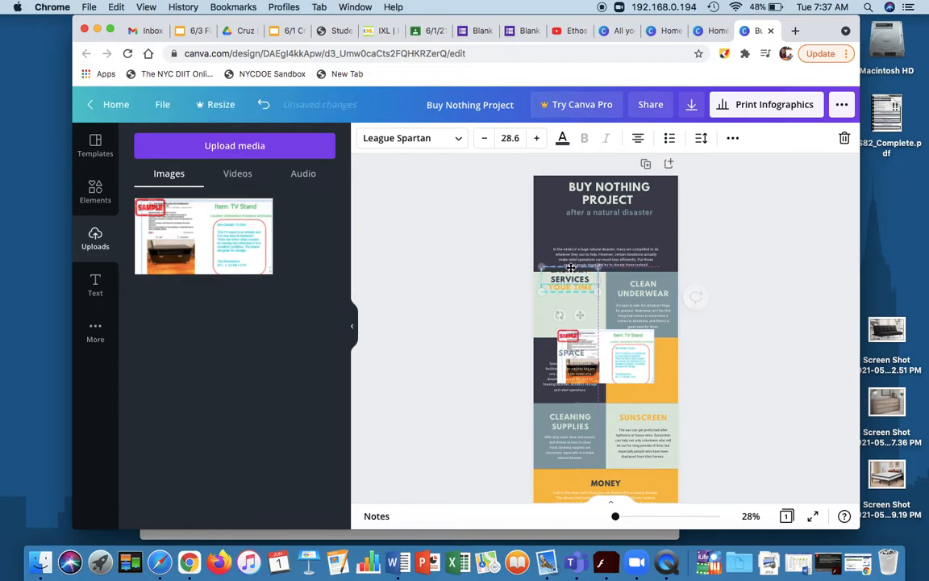
Move the TV Stand image up over the Your Time cell and enlarge it to extend past the page's edge.
left_click(622, 340)
left_click_drag(623, 341, 607, 290)
double_click(602, 325)
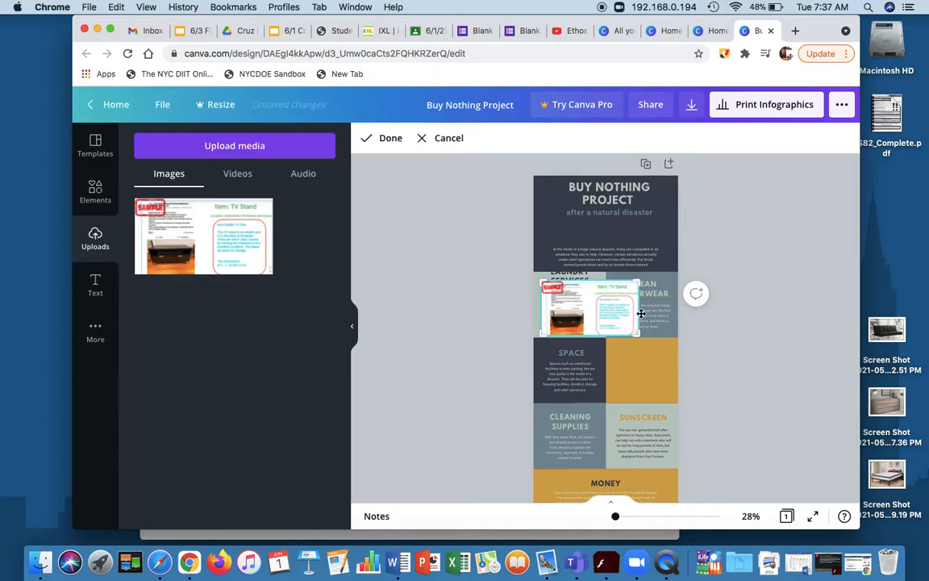
double_click(607, 318)
left_click_drag(640, 335, 701, 400)
double_click(614, 352)
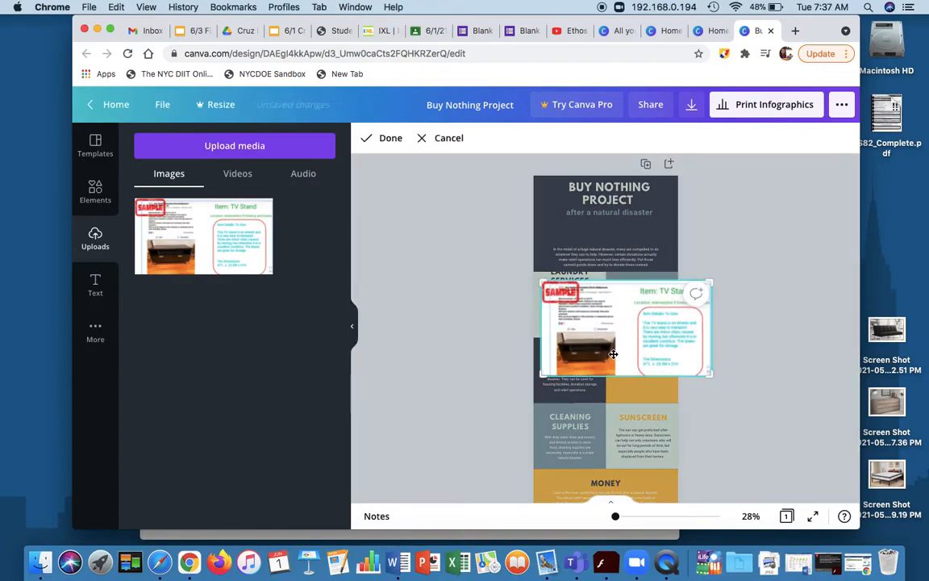
double_click(611, 347)
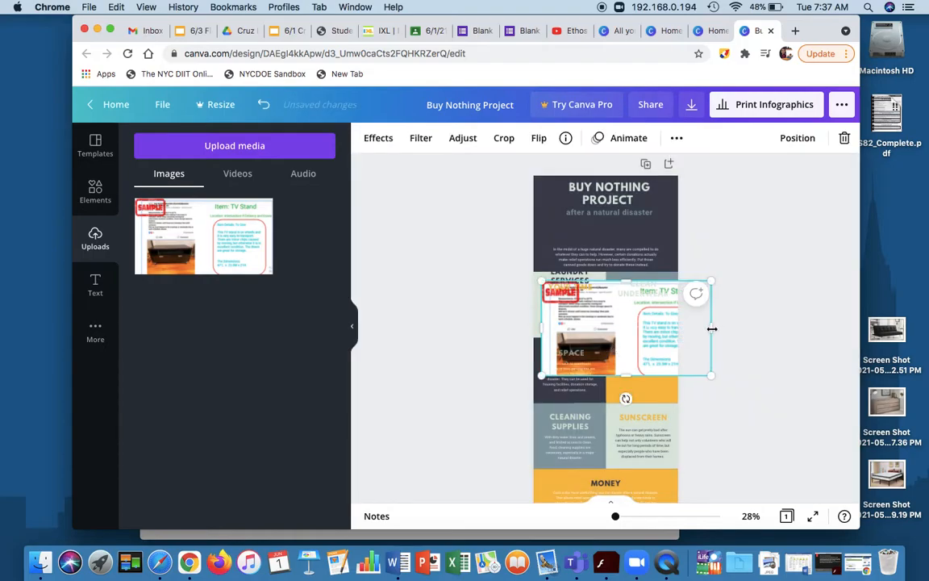
Crop the enlarged TV Stand image on three sides, keeping only the photo of the stand.
left_click_drag(672, 330, 618, 332)
left_click_drag(541, 329, 557, 323)
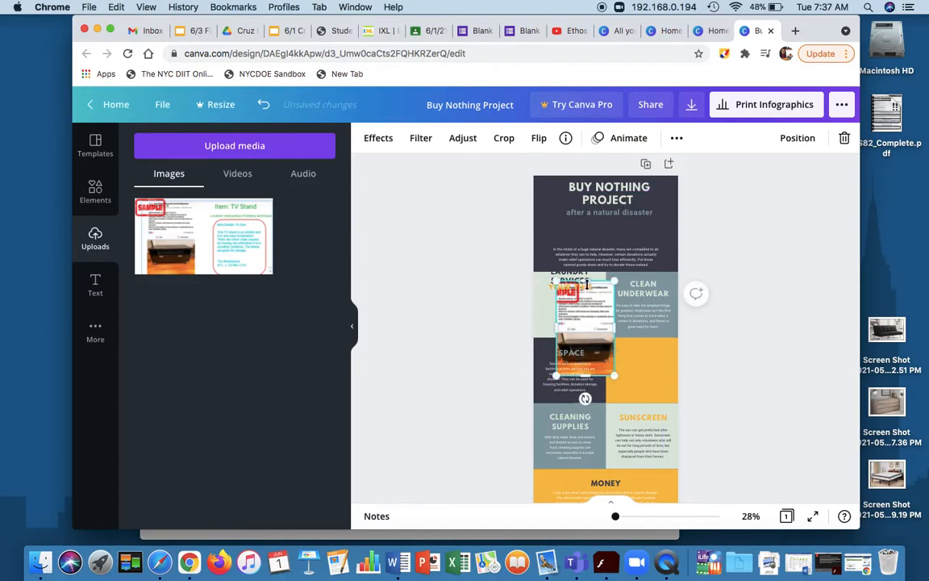
left_click_drag(584, 280, 582, 329)
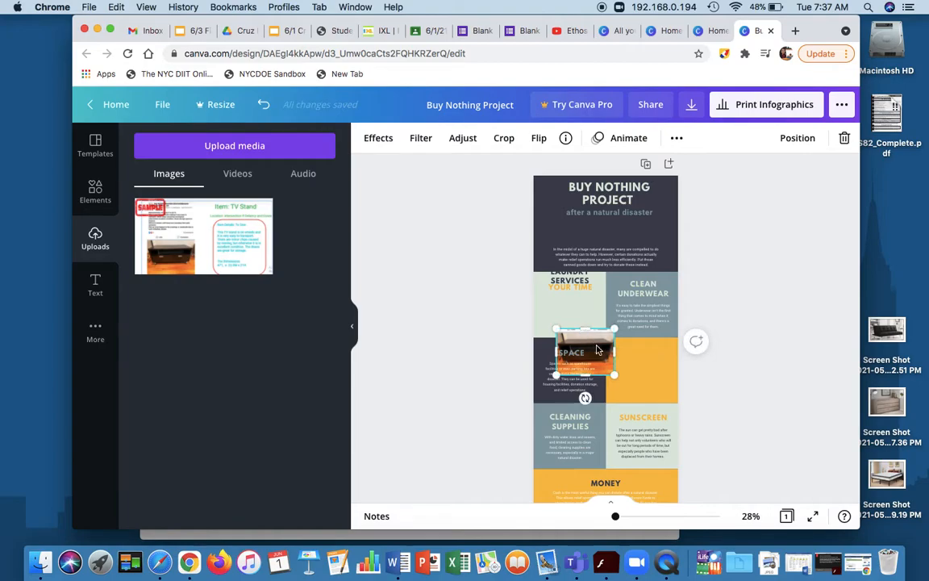
Move the cropped TV Stand photo into the Your Time cell, below its heading.
left_click(662, 363)
left_click(597, 352)
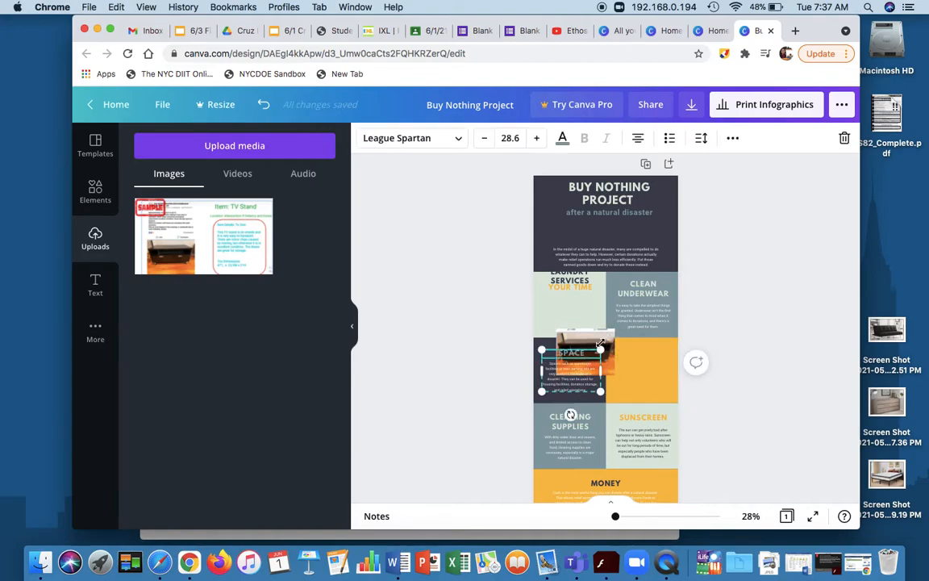
left_click(562, 321)
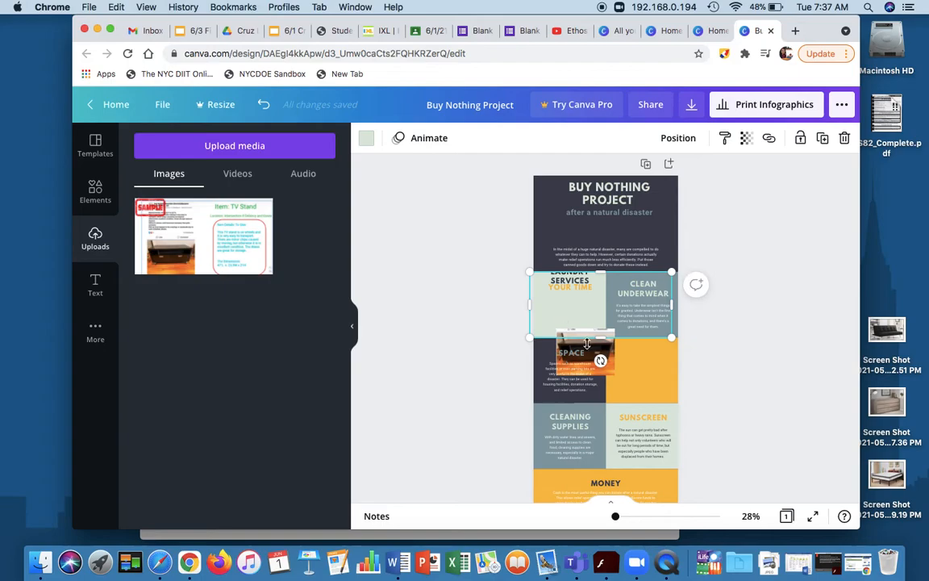
left_click(643, 365)
left_click(554, 327)
left_click(492, 355)
left_click_drag(593, 344, 584, 310)
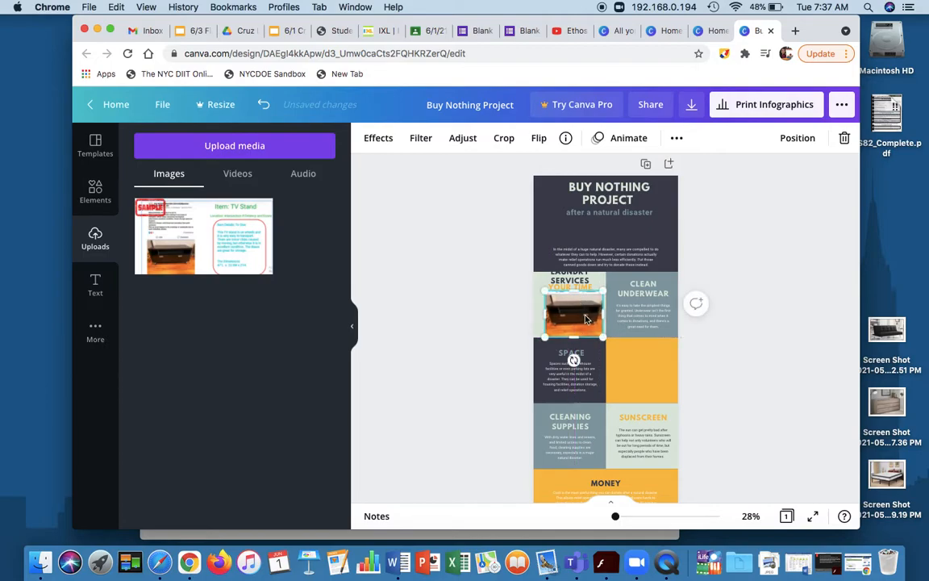
Replace the Laundry Services heading with "ITEM 1:" and the Your Time heading with "24,567 INCHES CUBED".
left_click(574, 284)
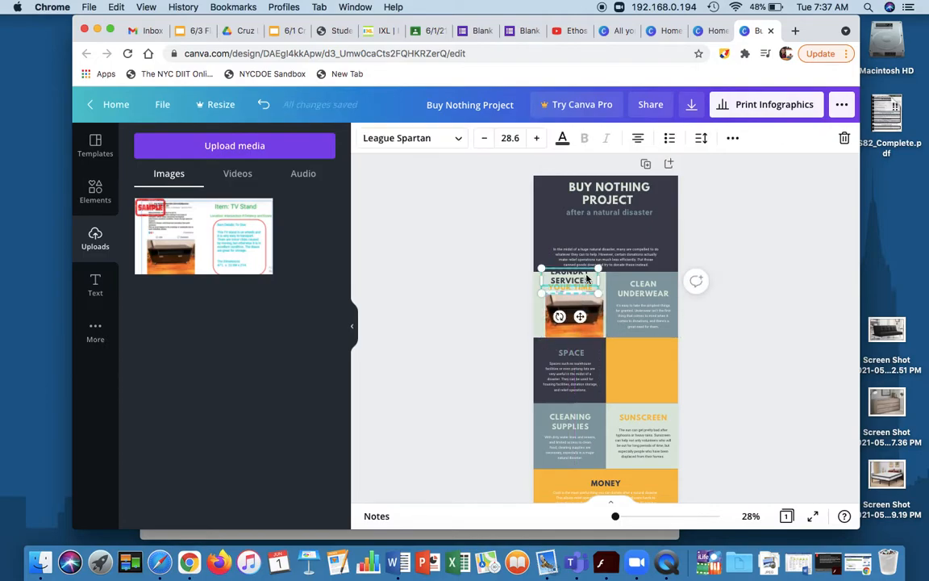
key("BackSpace")
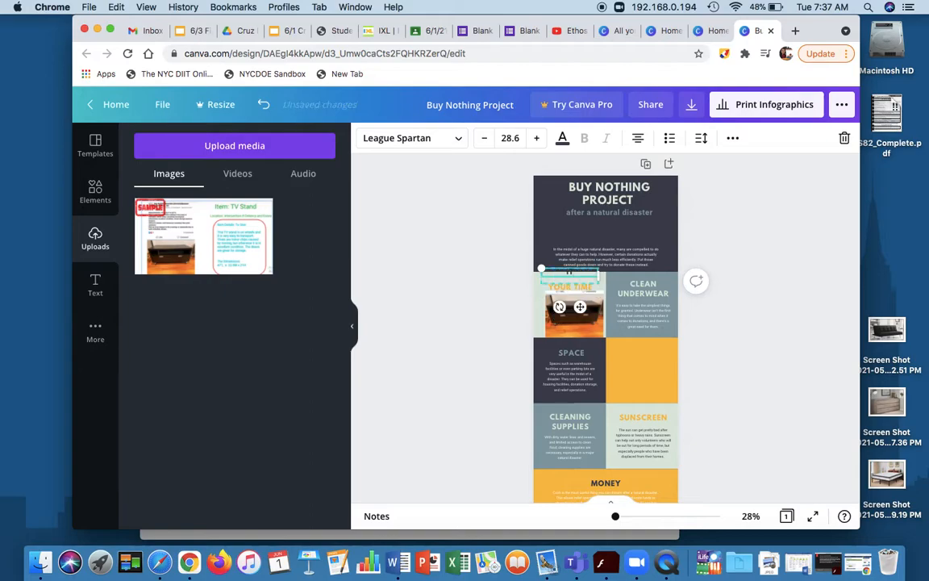
double_click(563, 289)
type("24.567 INCH")
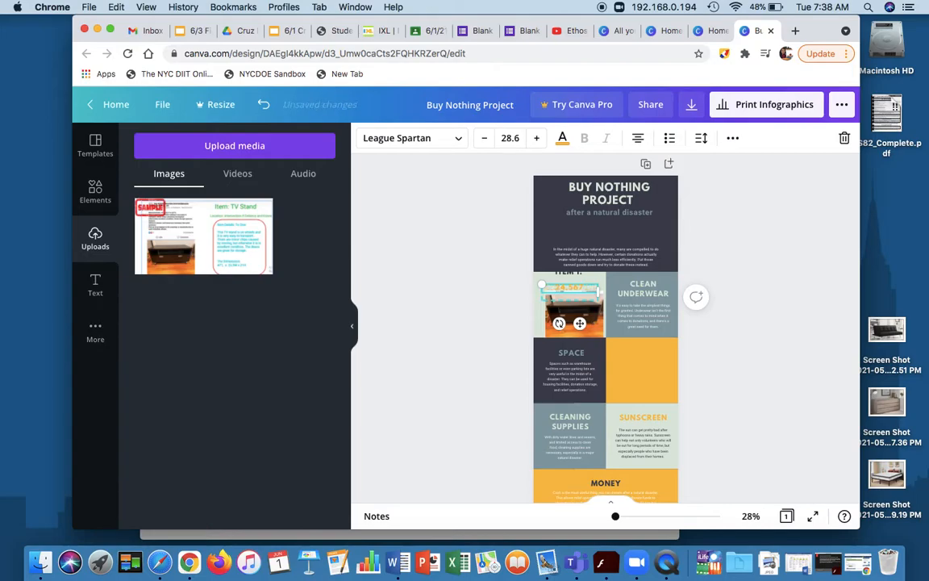
type("ES CUBED")
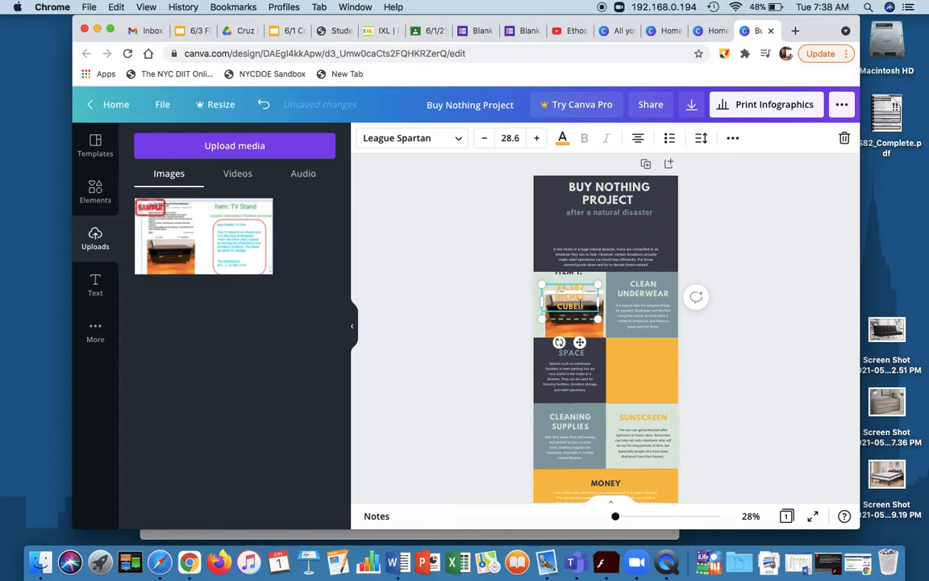
Widen the 24,567 INCHES CUBED text box and reduce its font size to 21.6 to fit one line.
left_click_drag(598, 301, 546, 285)
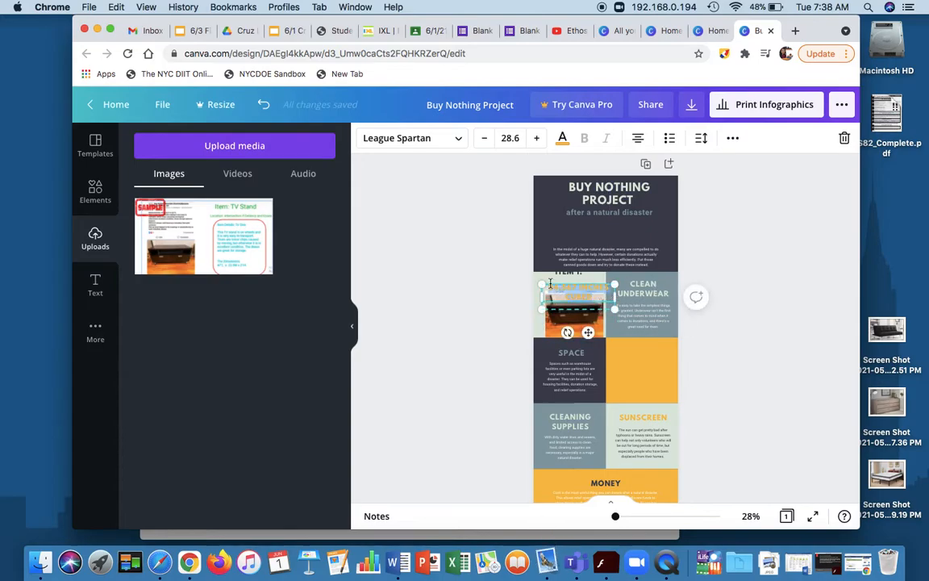
left_click(484, 138)
left_click(484, 138)
left_click(484, 138)
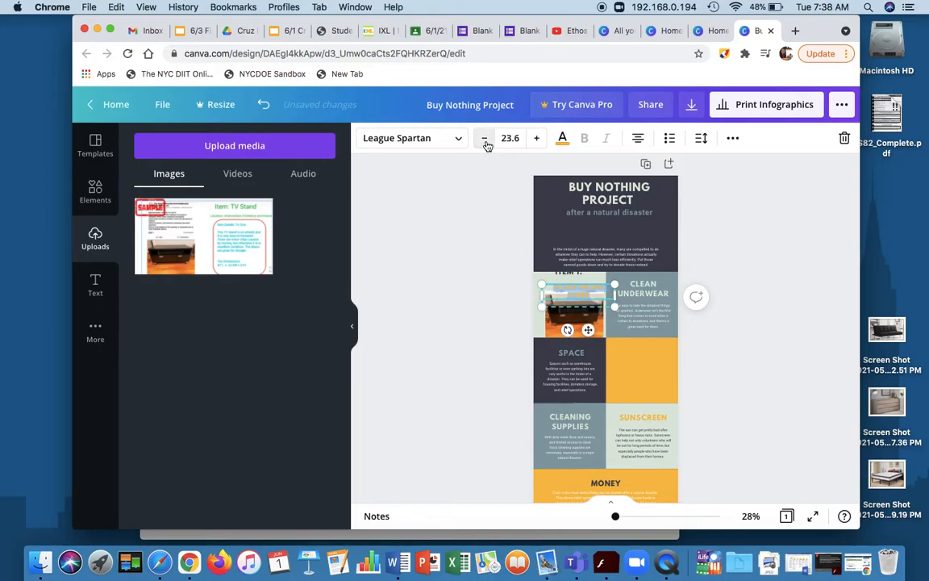
left_click(484, 138)
left_click(484, 138)
left_click(484, 138)
left_click(484, 137)
left_click(502, 185)
Shift the 24,567 INCHES CUBED text into the pale green cell and delete the cropped TV Stand photo.
left_click(572, 288)
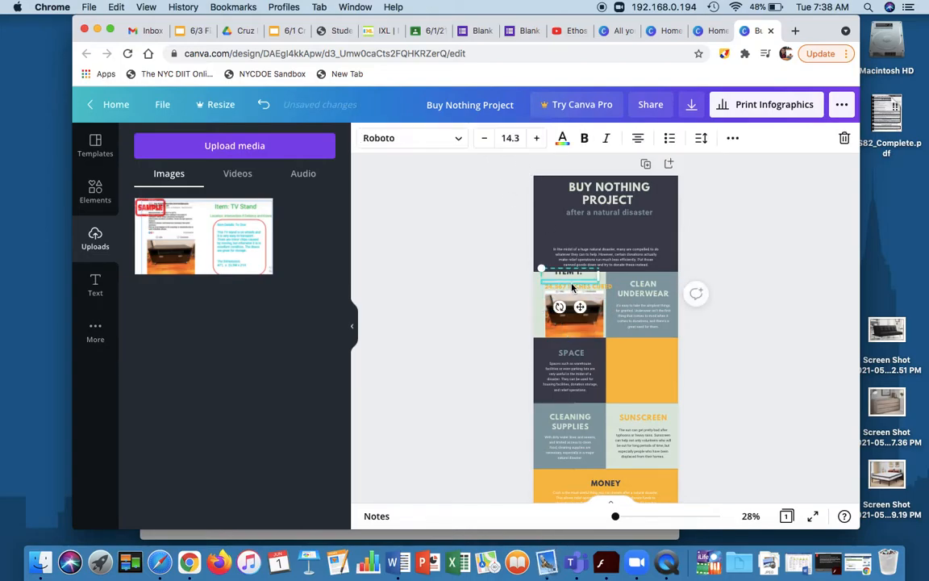
left_click(574, 290)
mouse_move(569, 288)
left_mouse_down()
mouse_move(561, 276)
mouse_move(563, 283)
left_mouse_up()
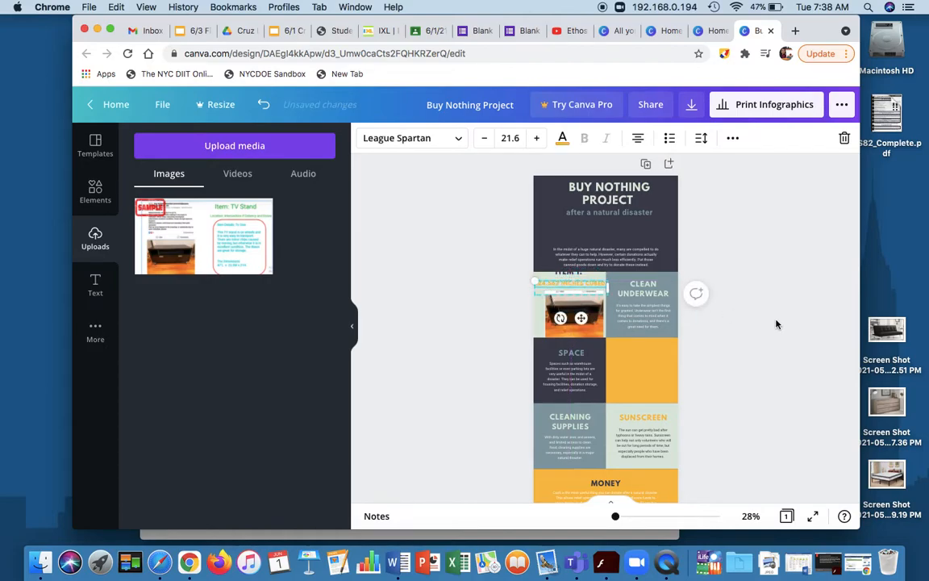
left_click(698, 287)
left_click(571, 322)
key("Delete")
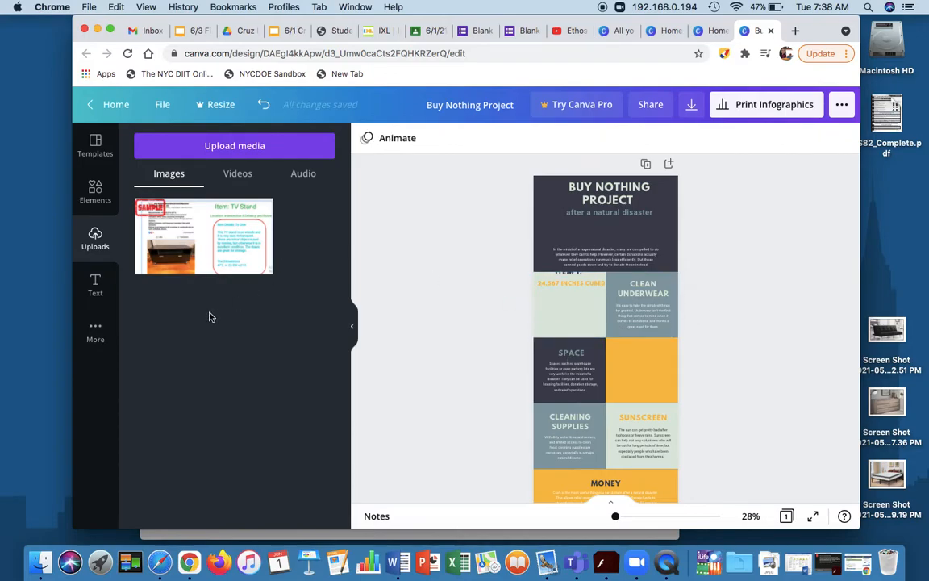
Search the stock photo library for "computer screen".
left_click(112, 326)
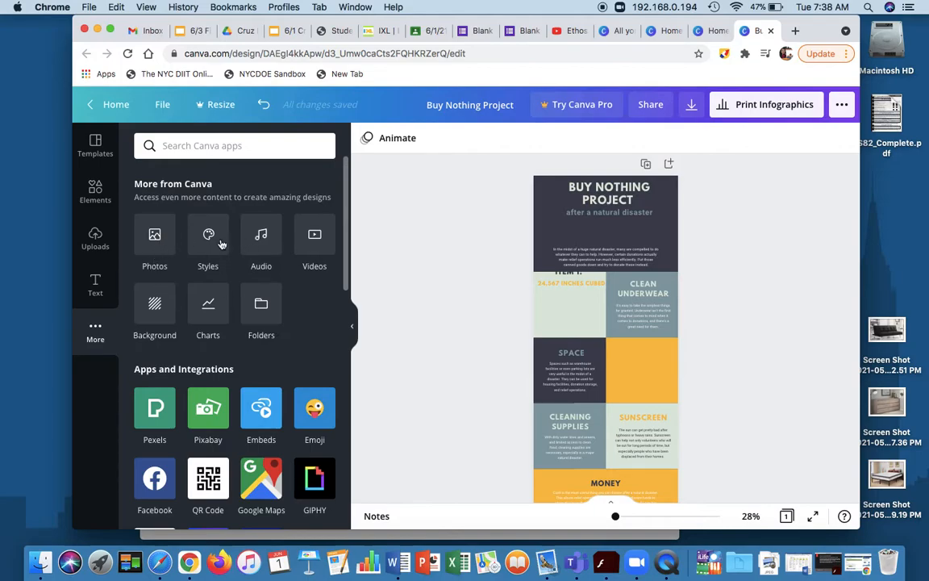
left_click(157, 239)
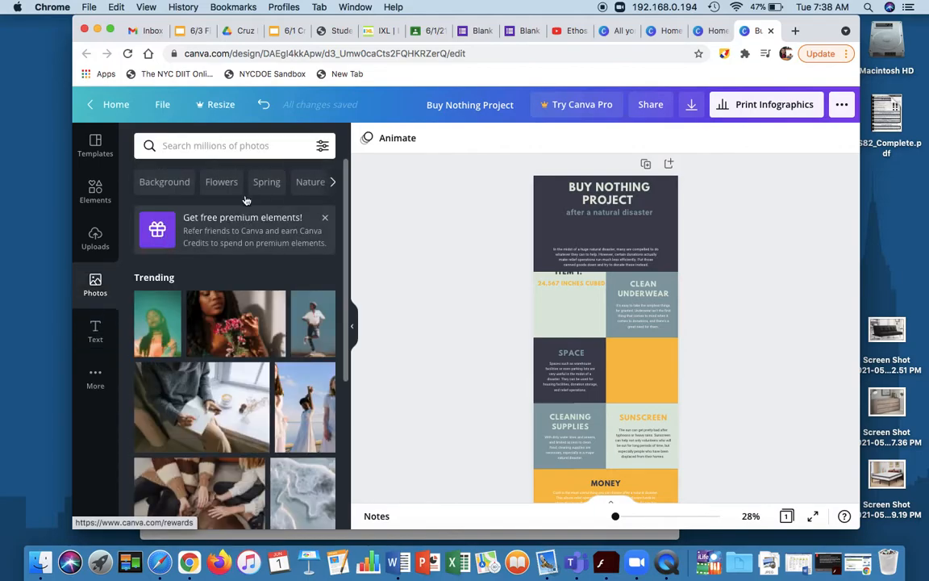
scroll(242, 322, "down", 10)
scroll(284, 343, "up", 10)
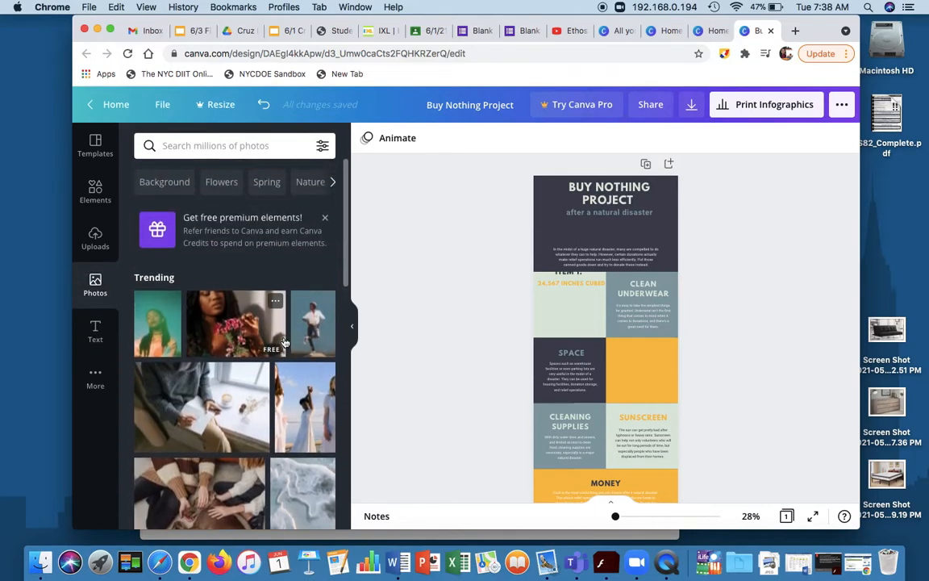
left_click(202, 146)
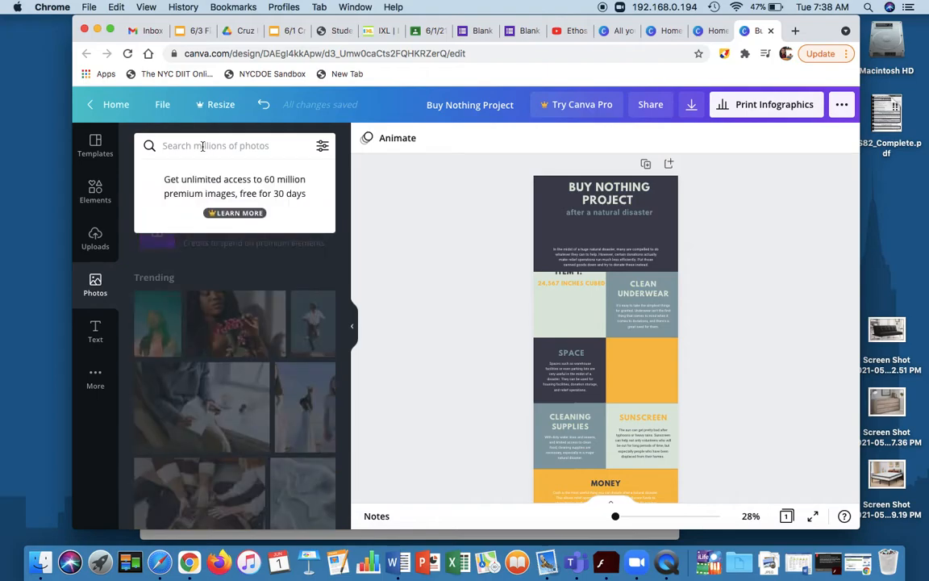
type("screen")
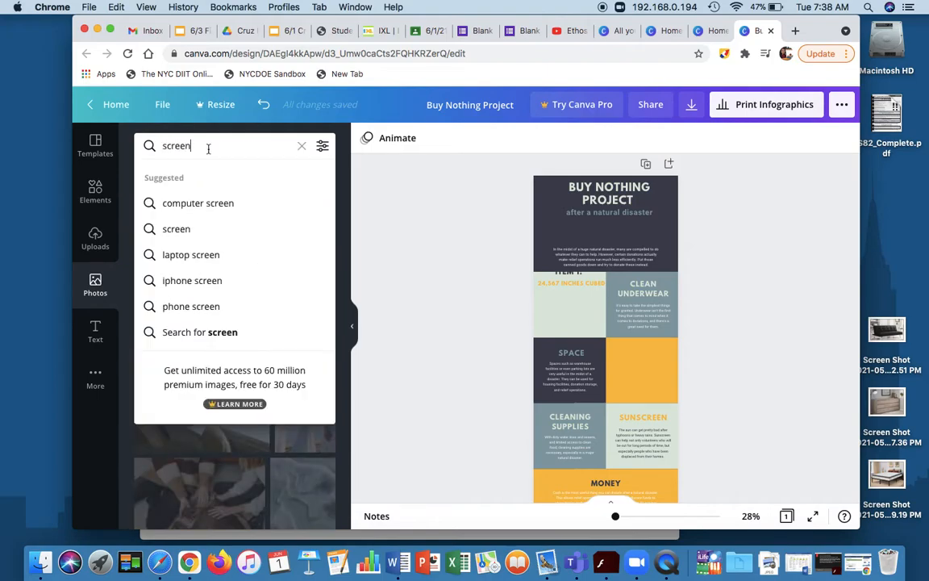
left_click(211, 202)
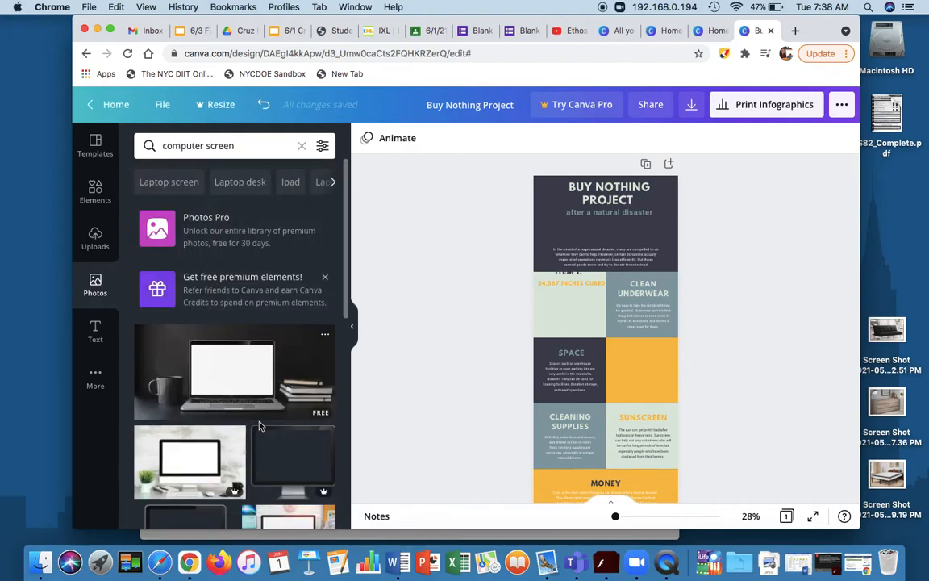
Try the dark monitor photo from the search results on the infographic and remove it.
left_click(266, 440)
mouse_move(613, 339)
left_mouse_down()
mouse_move(535, 331)
mouse_move(626, 321)
mouse_move(614, 355)
left_mouse_up()
key("BackSpace")
Return to the home page and reopen the Buy Nothing Project infographic from the list of all designs.
left_click(111, 104)
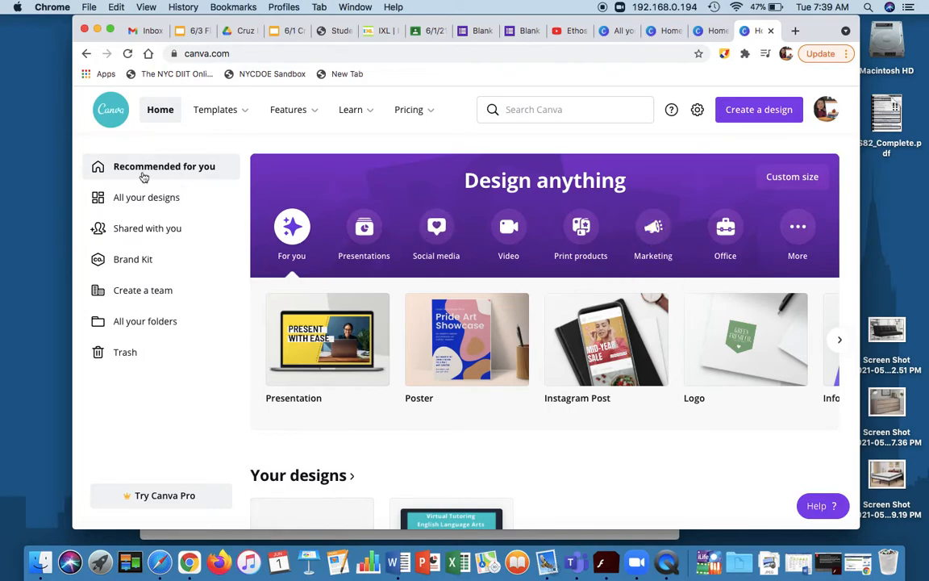
left_click(138, 199)
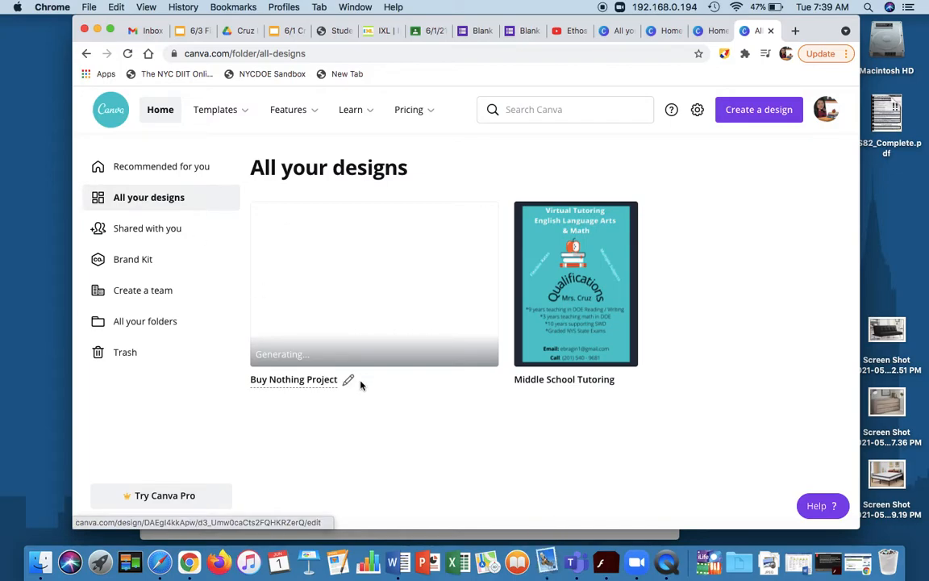
left_click(355, 338)
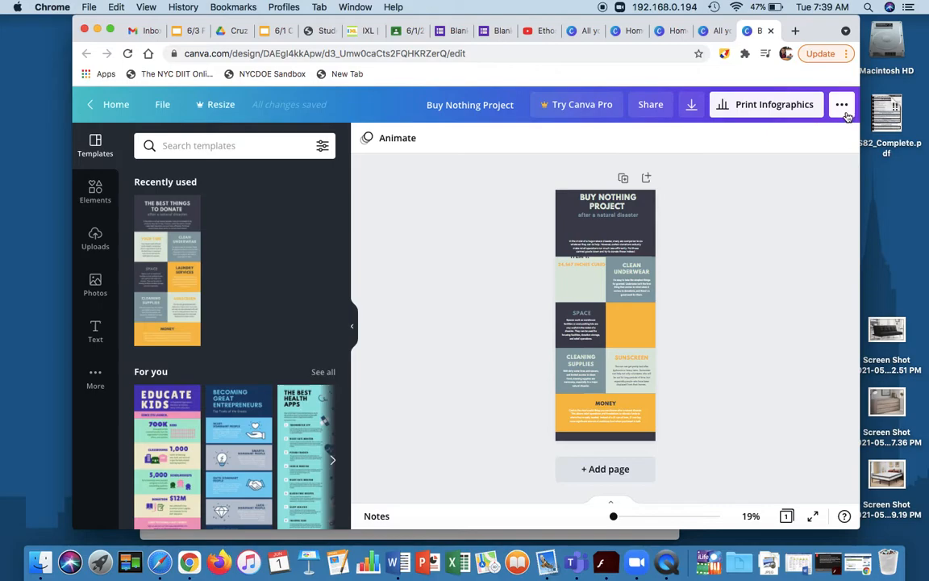
Leave the design, sign out of the current Canva account and sign in with the second listed Google account.
left_click(98, 104)
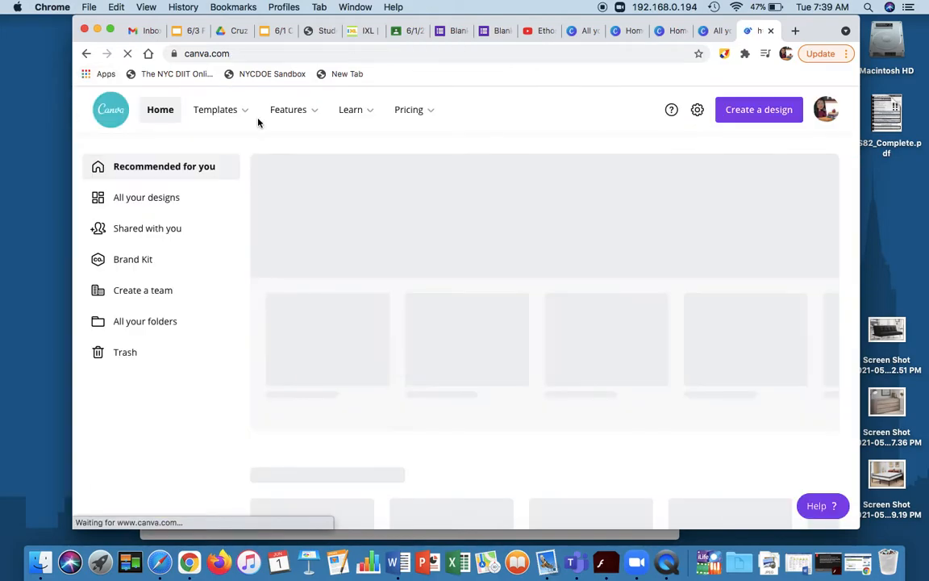
left_click(834, 117)
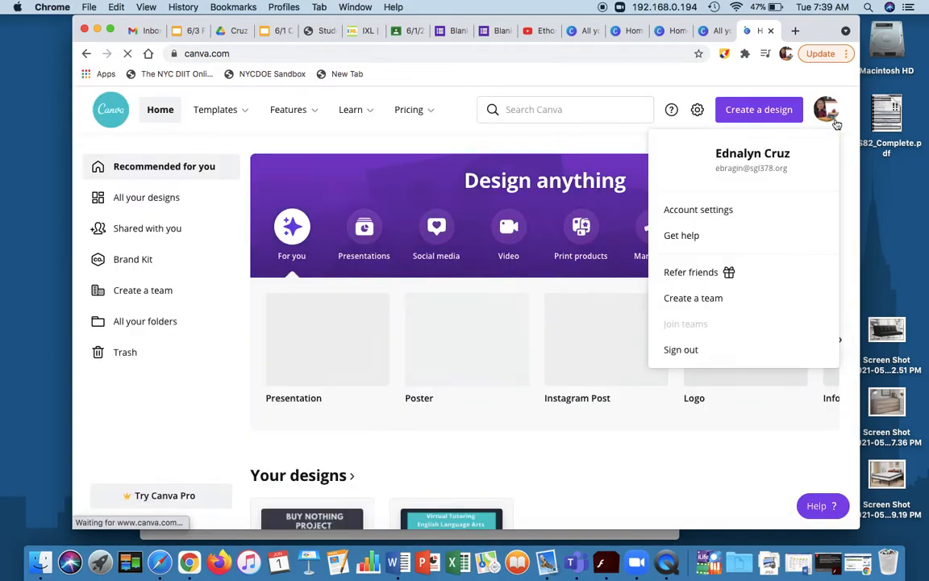
left_click(700, 353)
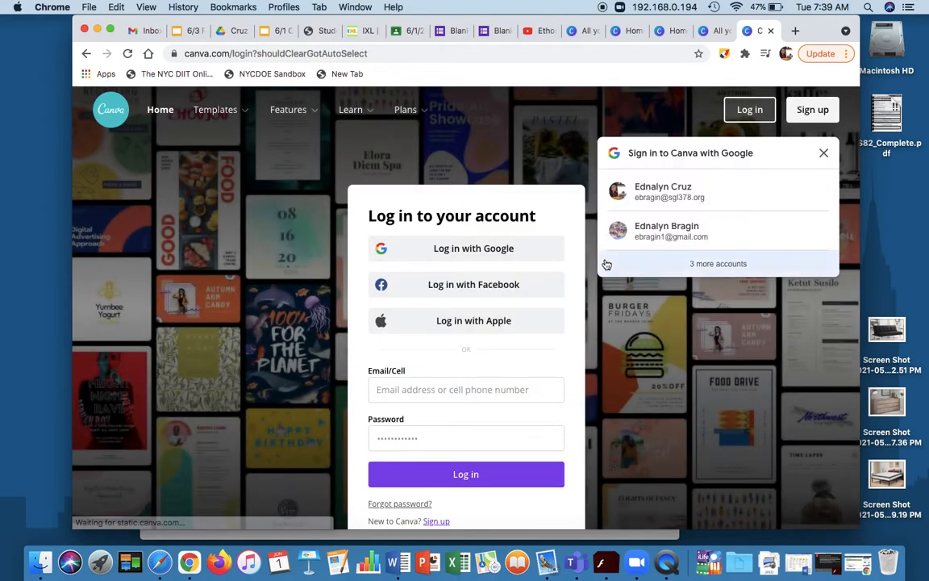
left_click(666, 230)
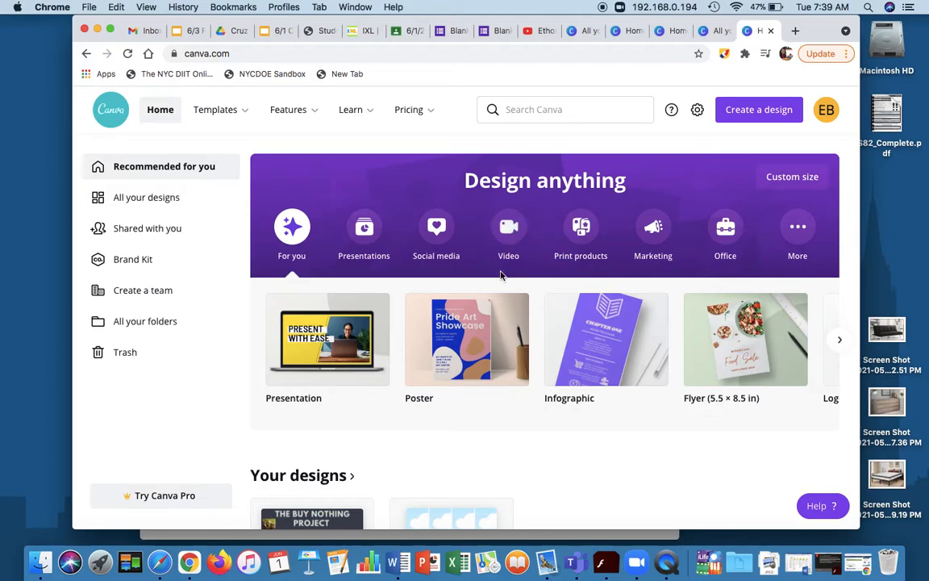
Open the existing The Buy Nothing Project infographic and download it as a draft PNG, closing the download confirmation.
scroll(500, 274, "down", 5)
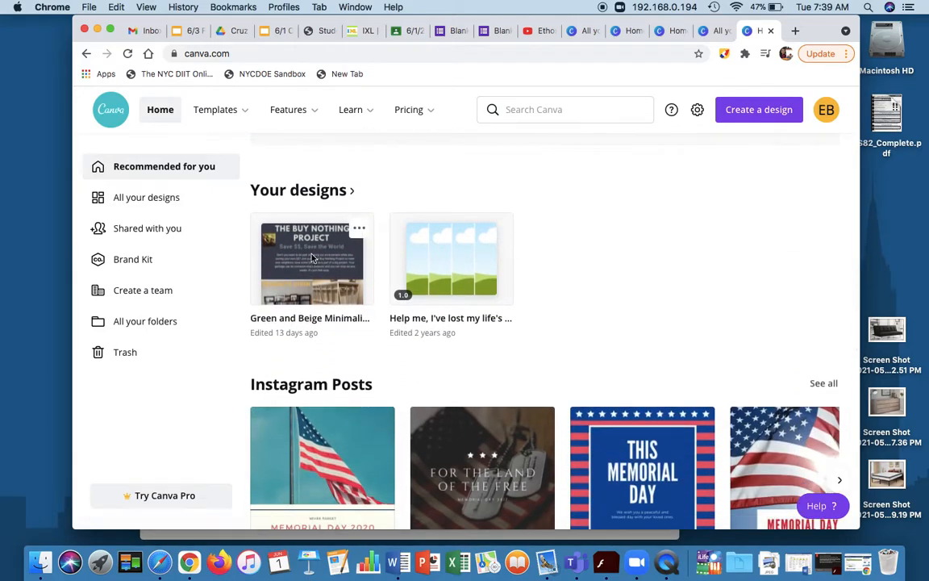
left_click(499, 277)
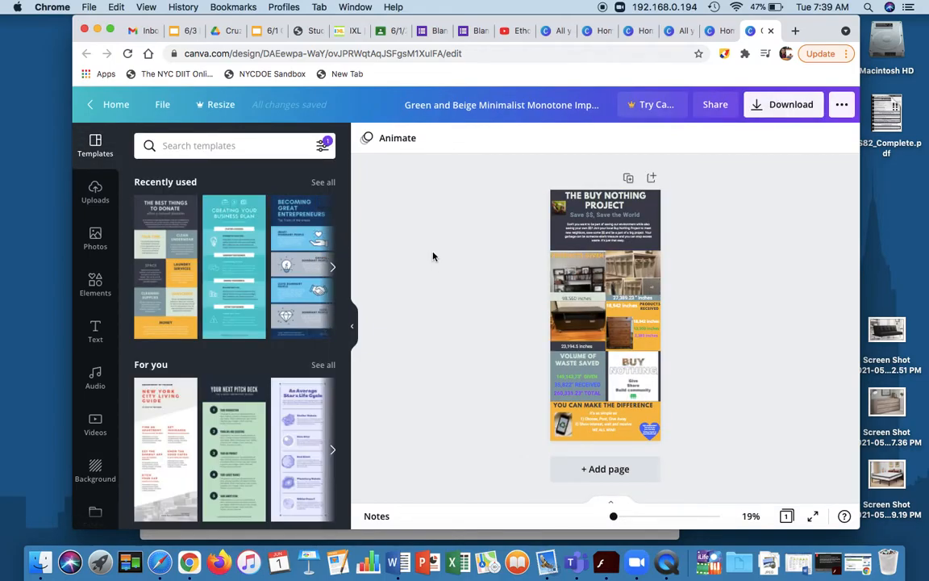
left_click(767, 112)
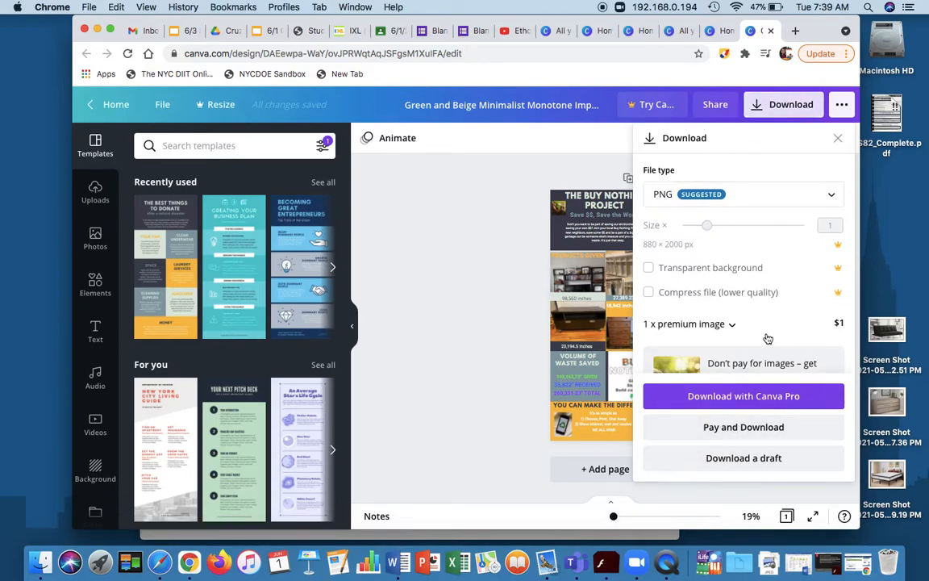
left_click(746, 460)
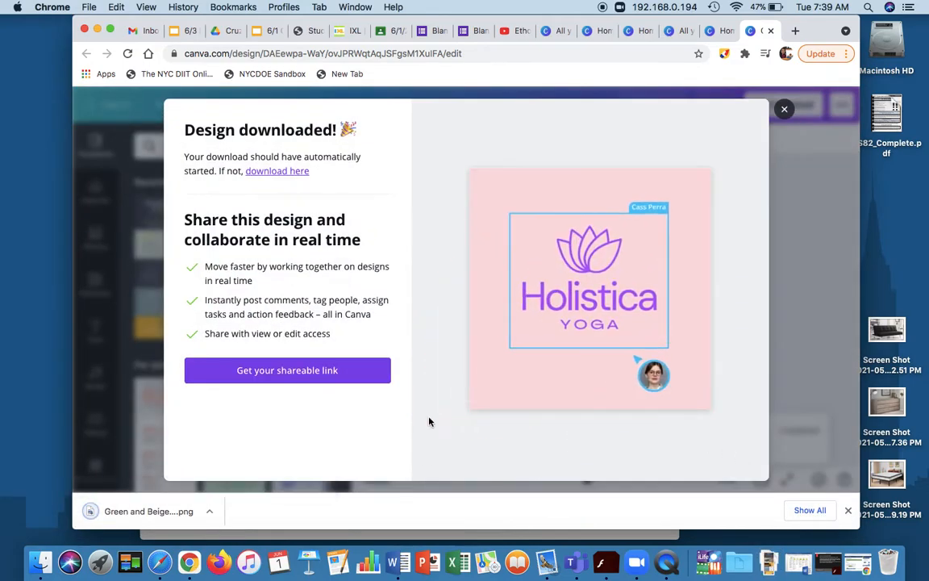
left_click(784, 110)
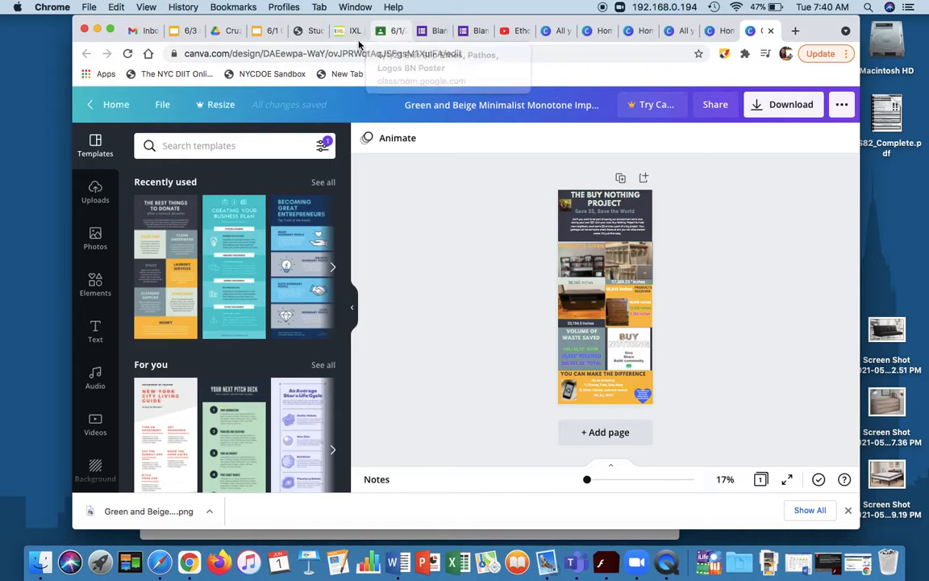
Switch to the 6/1 poster ad presentation in Google Slides and follow its planning link to open the Buy Nothing Project Poster Task document.
left_click(266, 35)
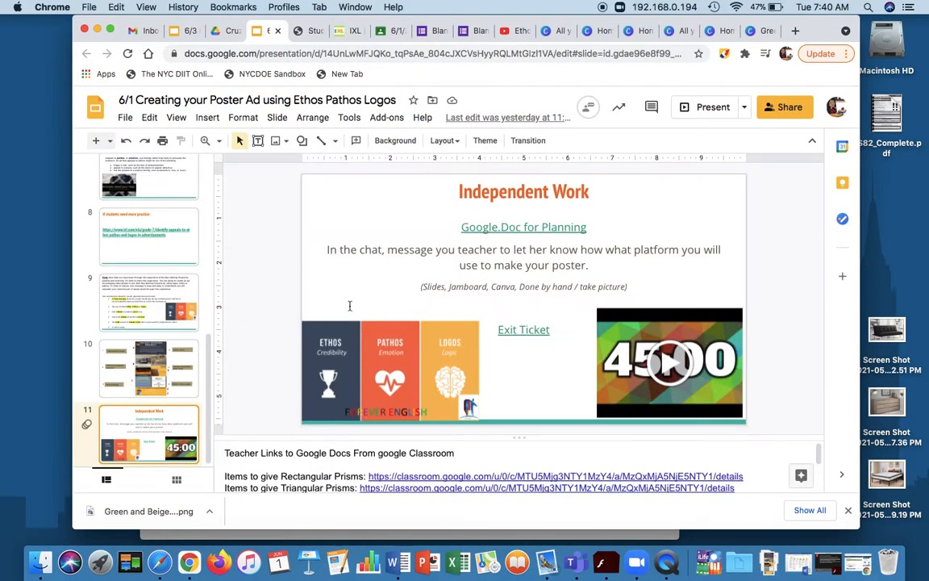
scroll(384, 472, "down", 3)
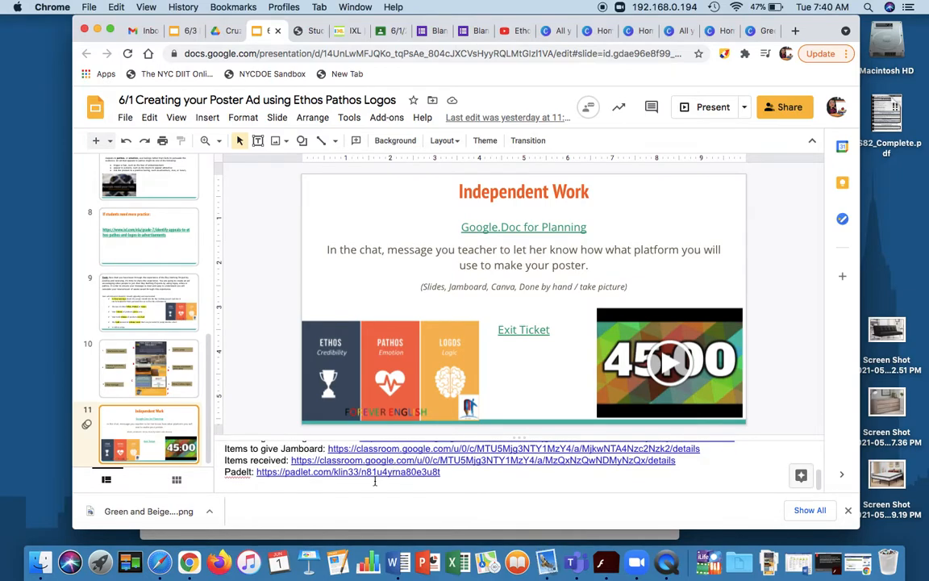
scroll(384, 471, "up", 3)
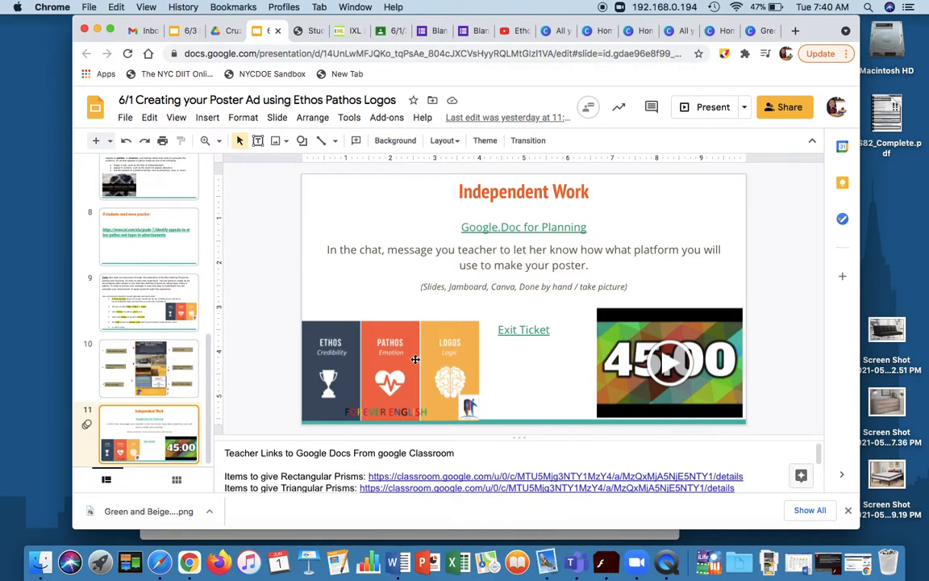
left_click(529, 227)
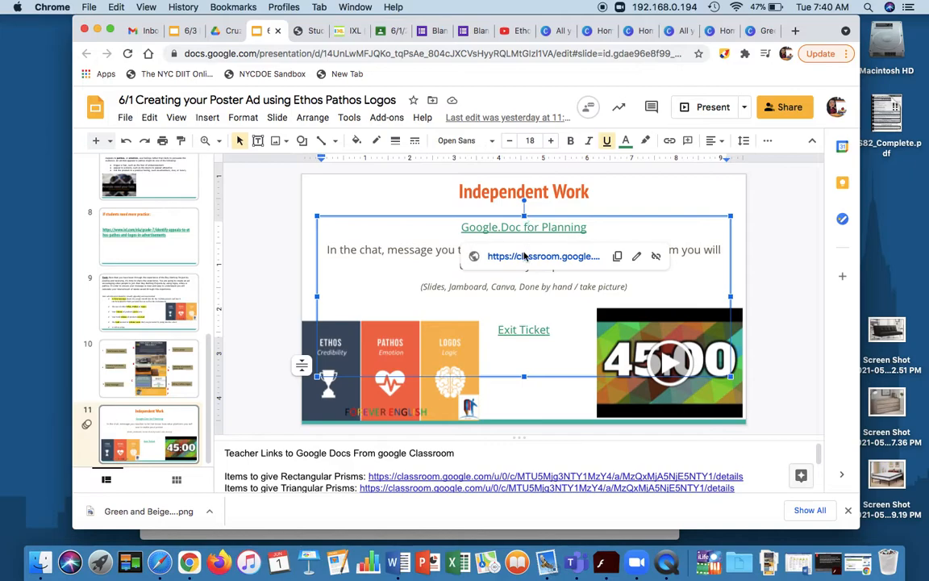
left_click(524, 257)
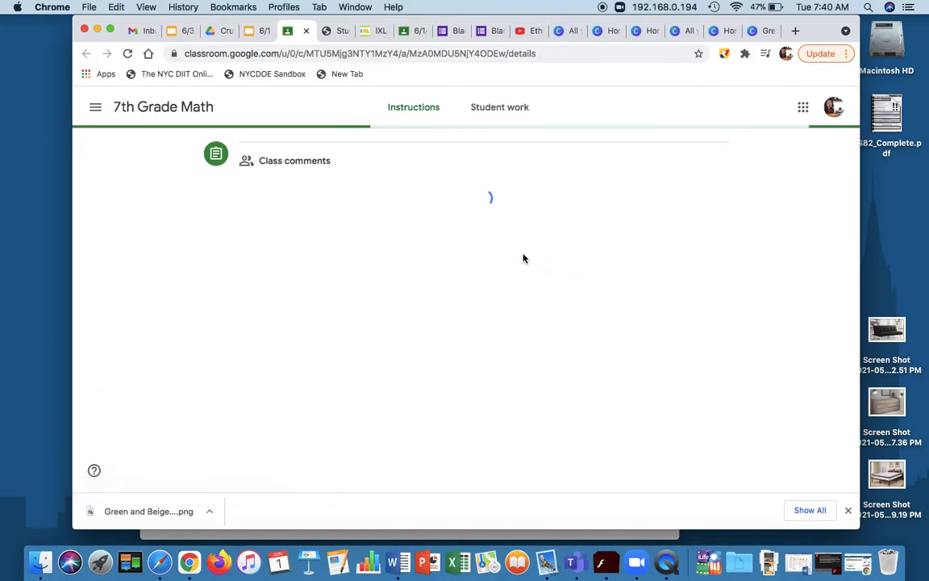
left_click(404, 246)
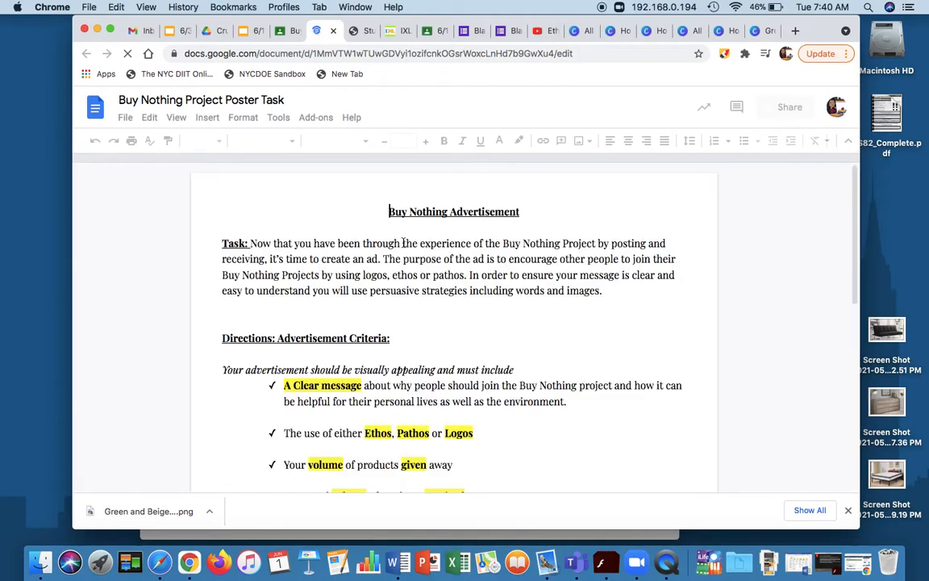
Go to the "[Insert Link to Poster or Poster here]" placeholder on the document's third page and select its text.
scroll(402, 244, "down", 15)
scroll(402, 246, "down", 20)
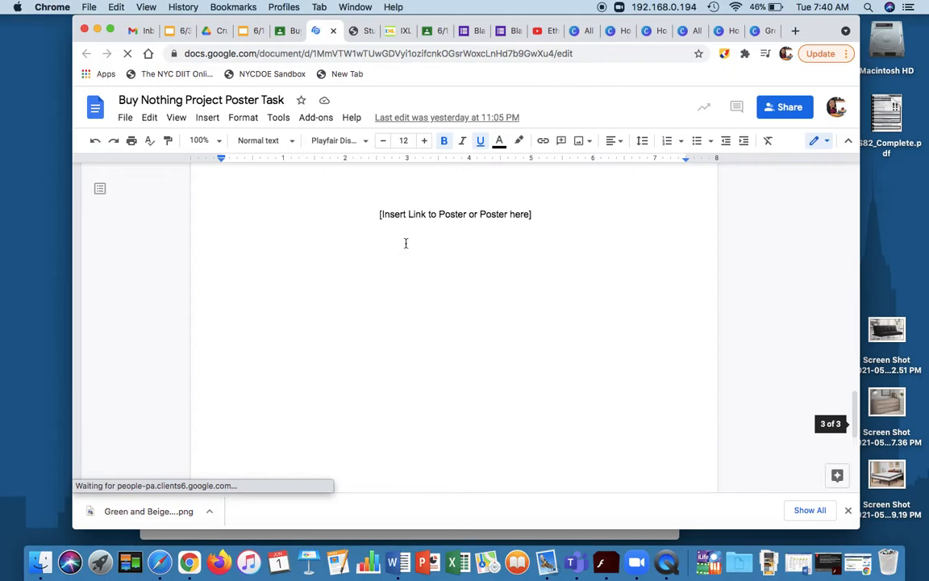
left_click(403, 246)
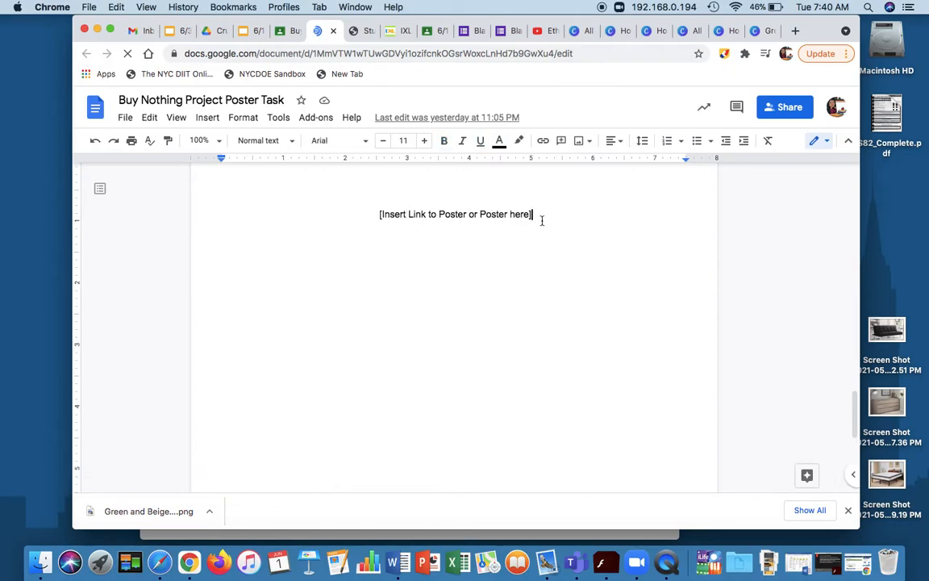
left_click_drag(542, 221, 376, 242)
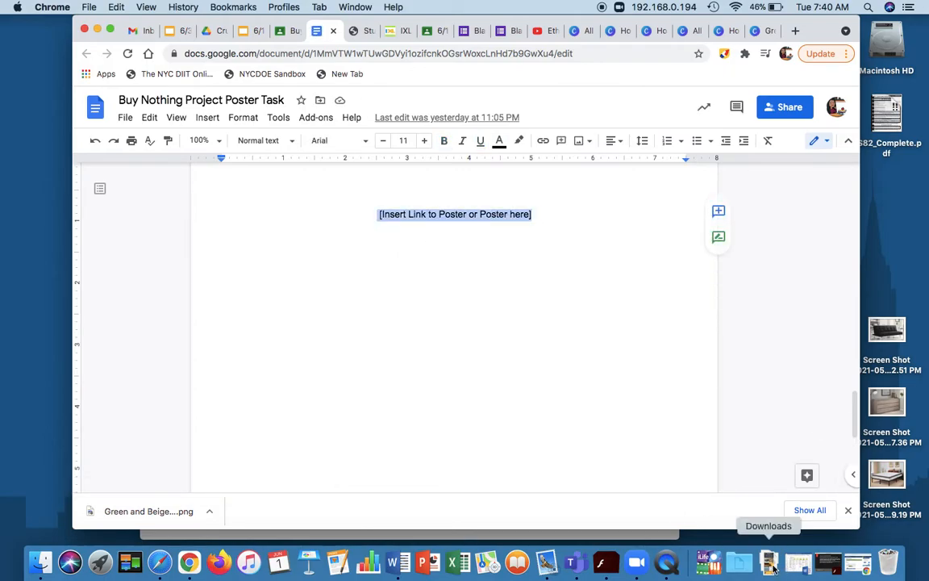
left_click_drag(768, 567, 459, 266)
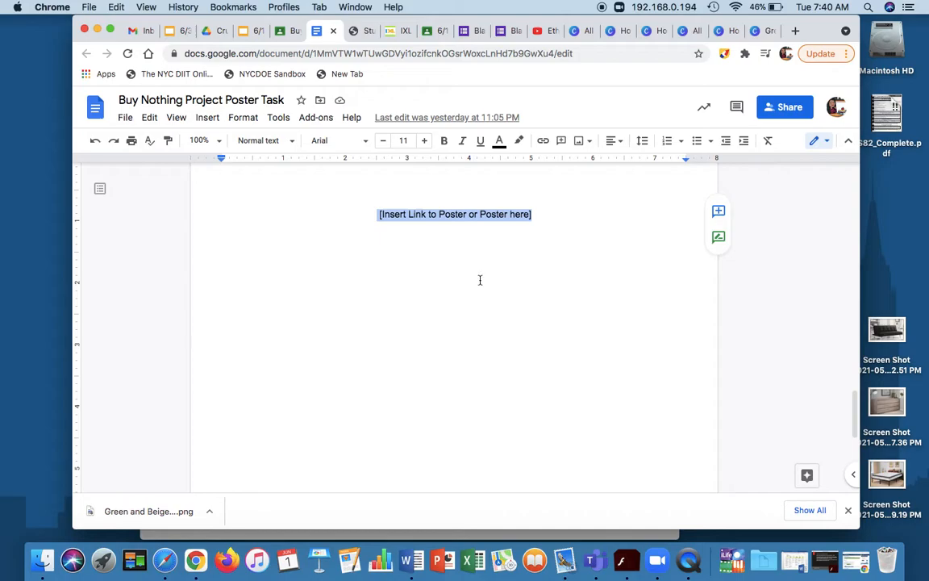
left_click(480, 280)
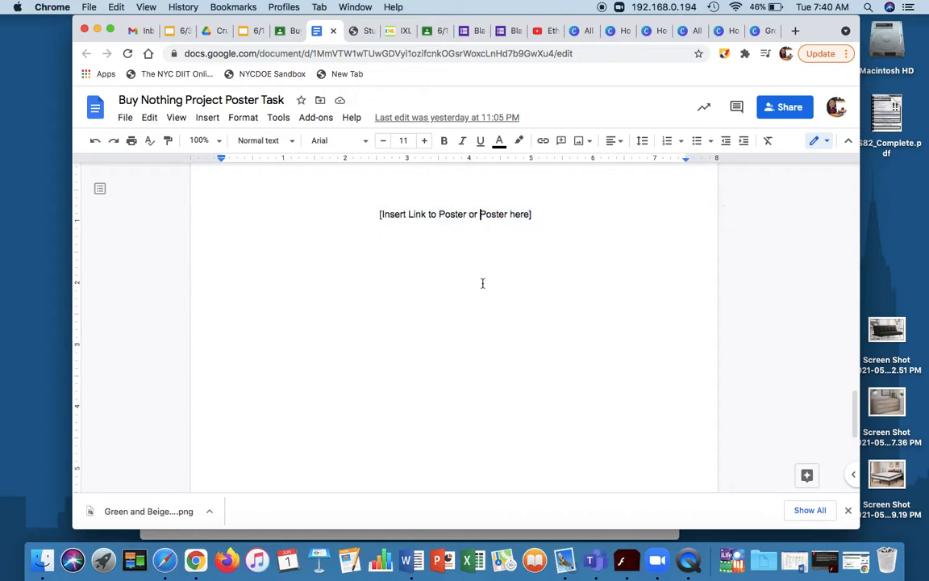
left_click(756, 563)
left_click(330, 303)
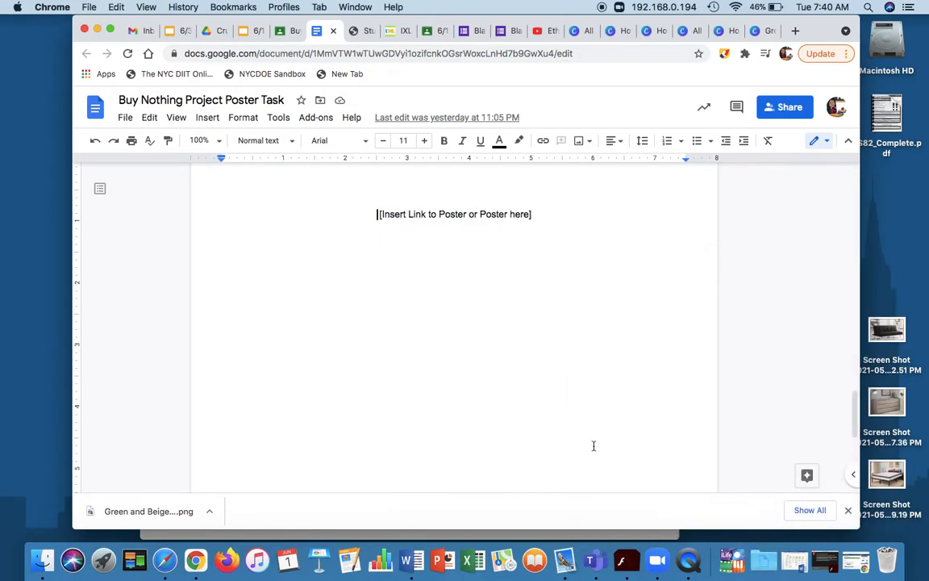
left_click(761, 562)
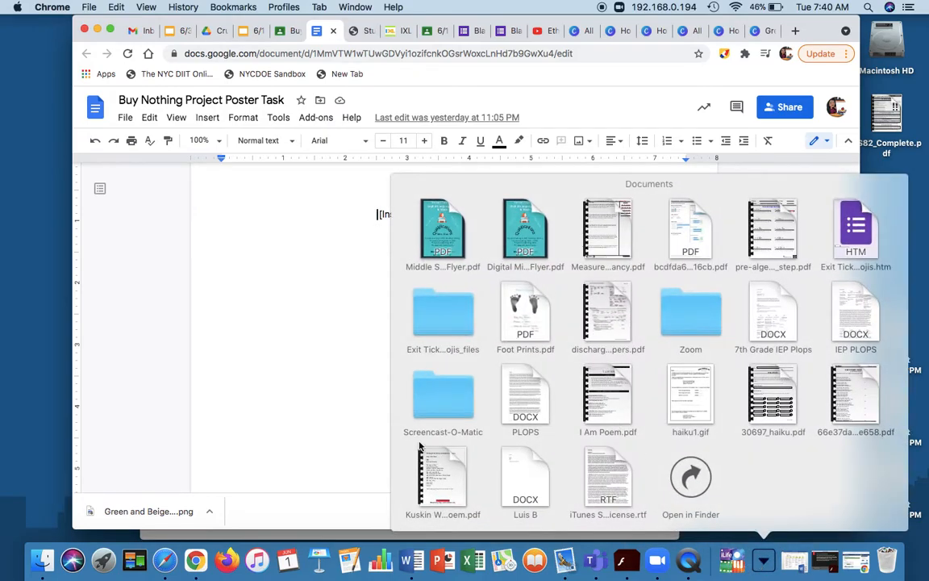
left_click(367, 413)
Switch to Finder and insert the newest "Green and Beige" Infographic (3).png from the Downloads folder into the poster task document.
left_click(44, 559)
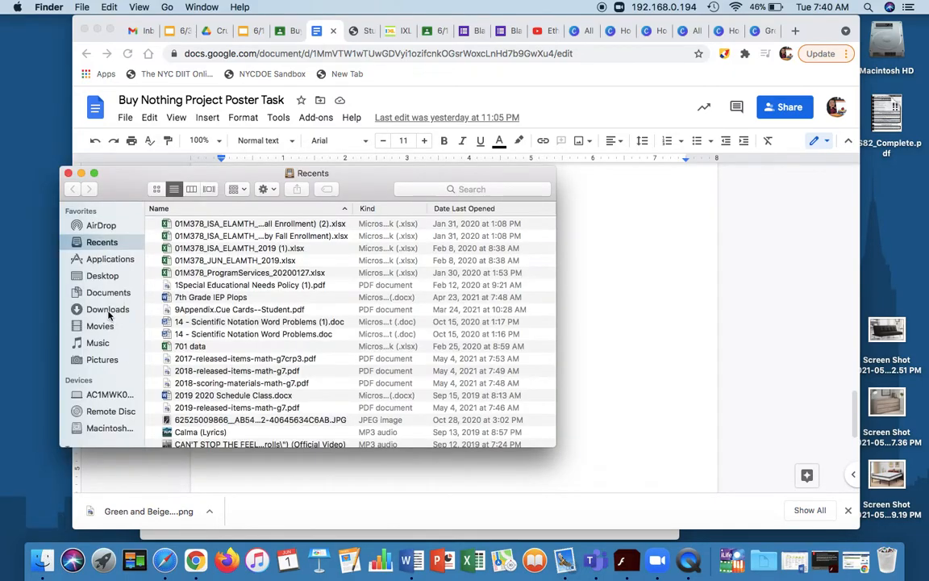
left_click(109, 312)
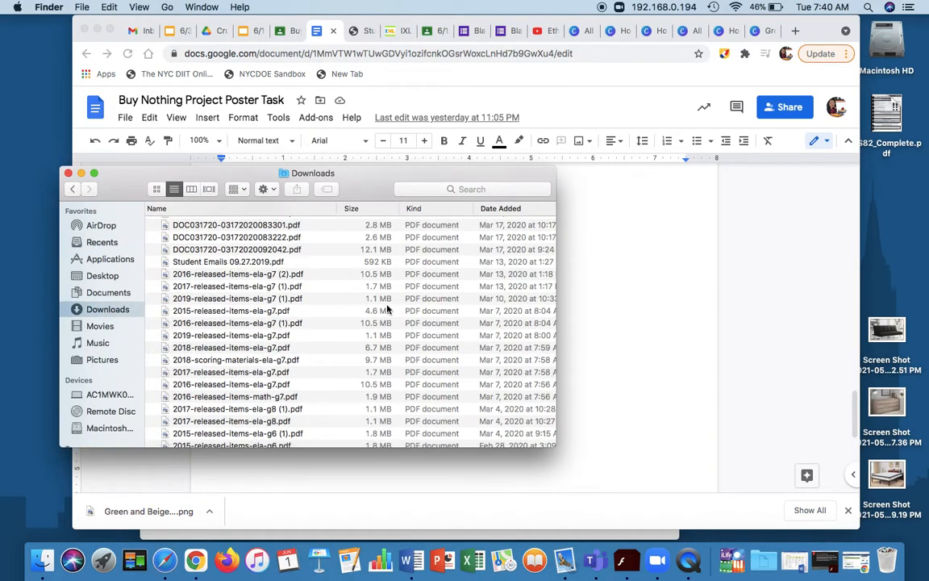
scroll(387, 309, "down", 15)
scroll(385, 379, "up", 20)
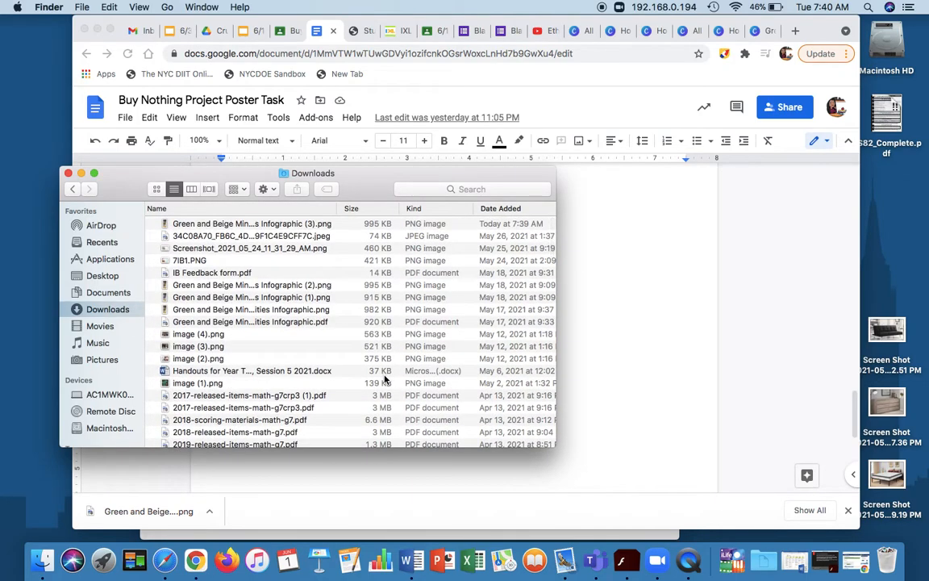
left_click(267, 225)
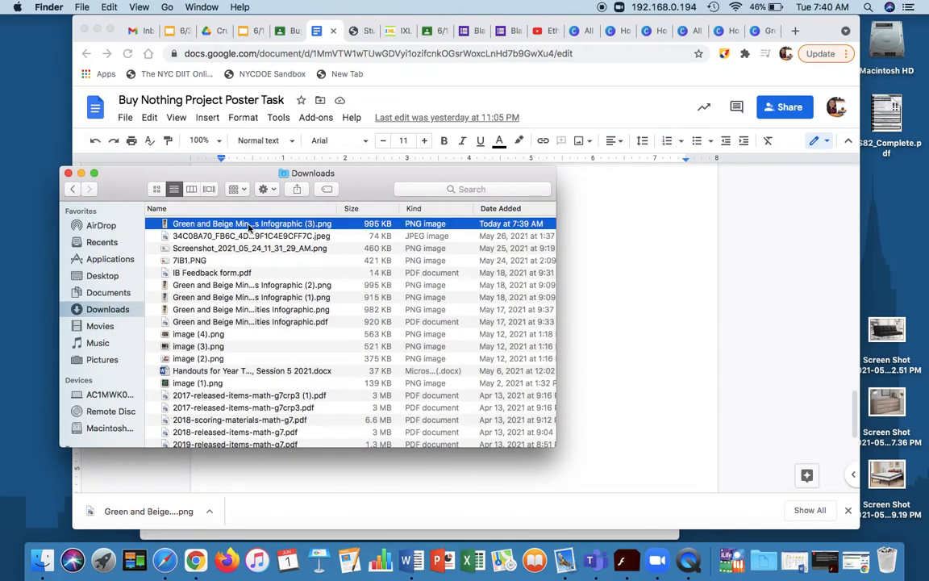
left_click_drag(245, 229, 630, 342)
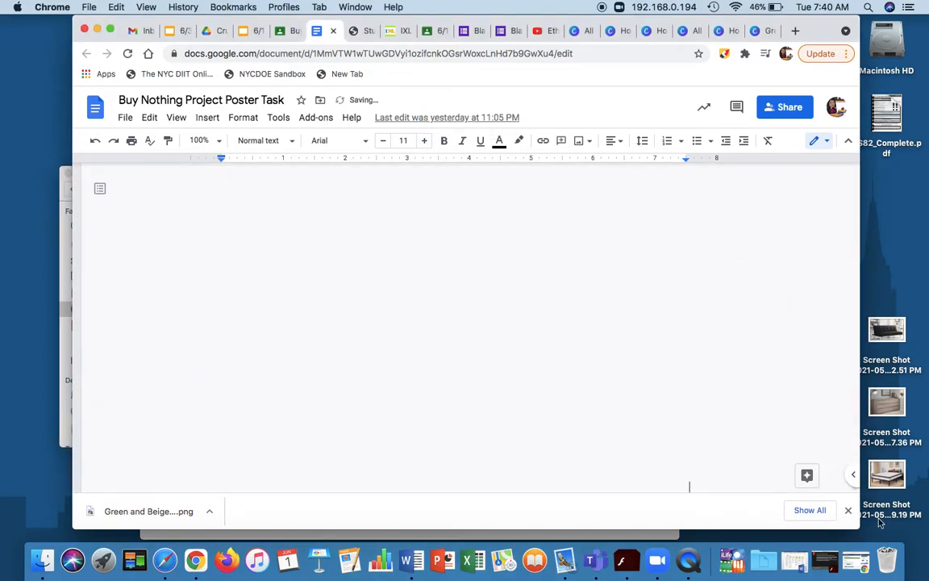
Review the inserted poster in the document, examining its heading, intro text, products given and products received sections and page fit.
scroll(620, 344, "down", 10)
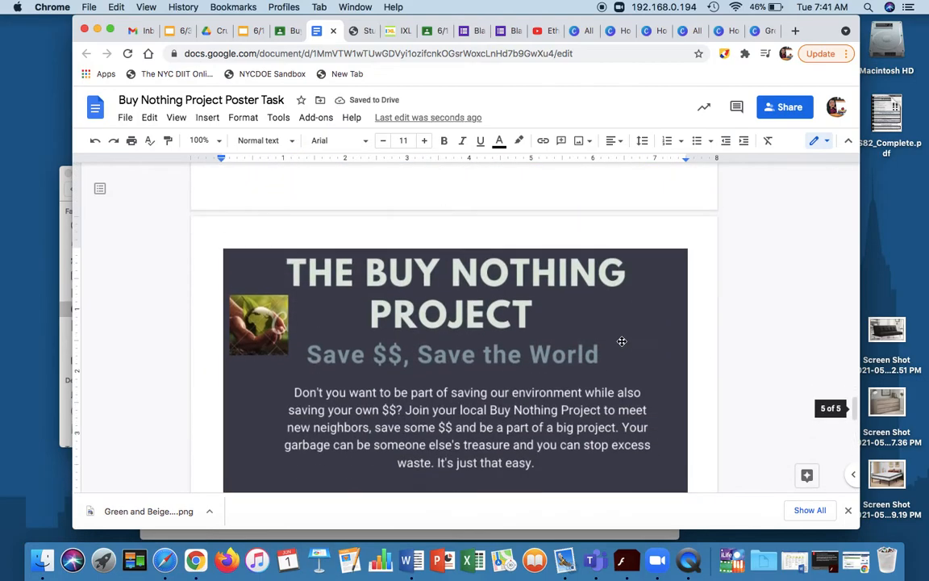
scroll(621, 344, "down", 3)
scroll(621, 344, "up", 12)
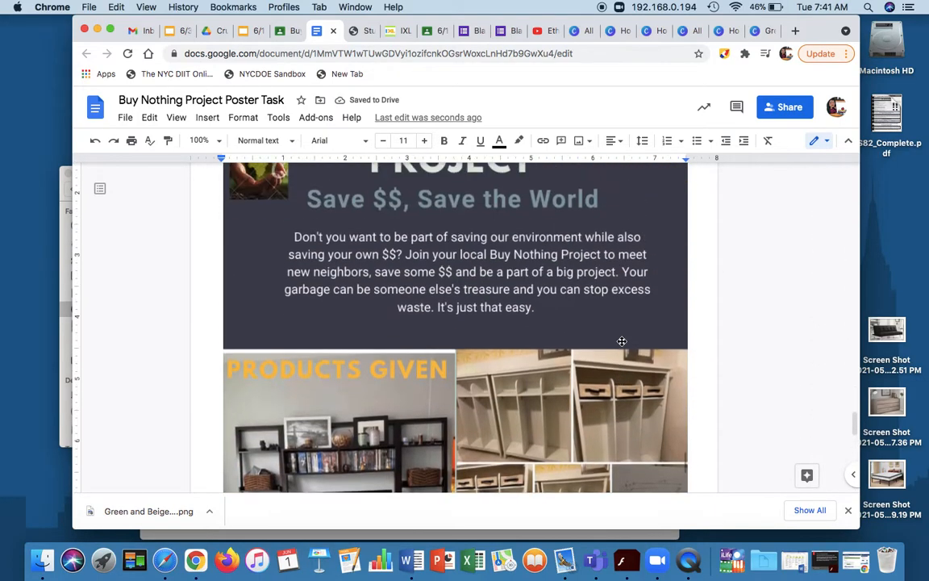
scroll(622, 341, "up", 2)
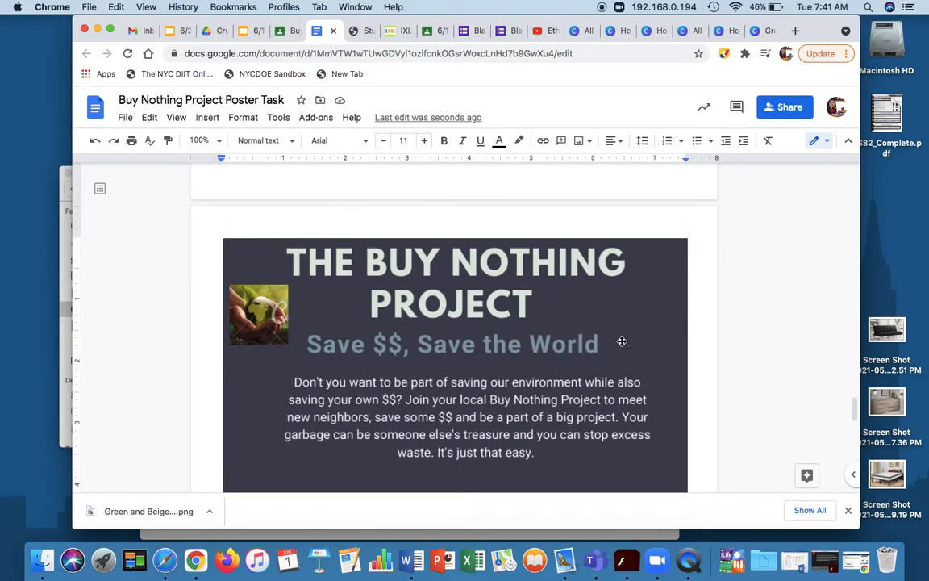
scroll(622, 341, "down", 1)
scroll(622, 341, "down", 3)
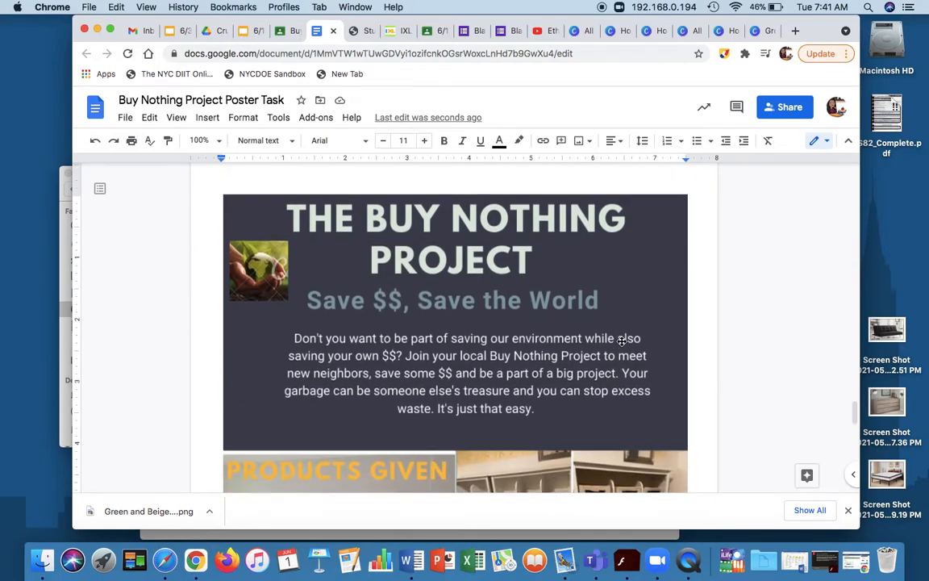
scroll(622, 342, "down", 1)
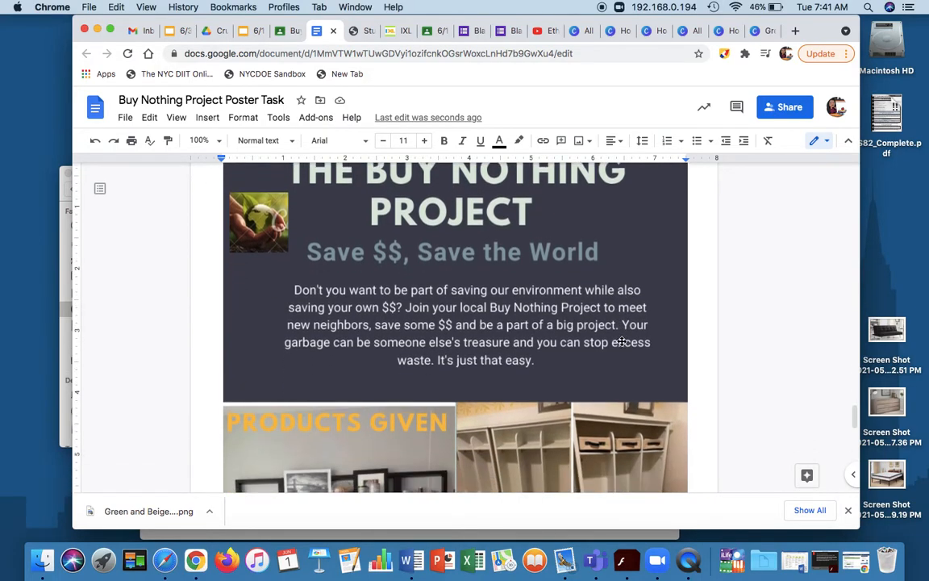
scroll(622, 342, "down", 2)
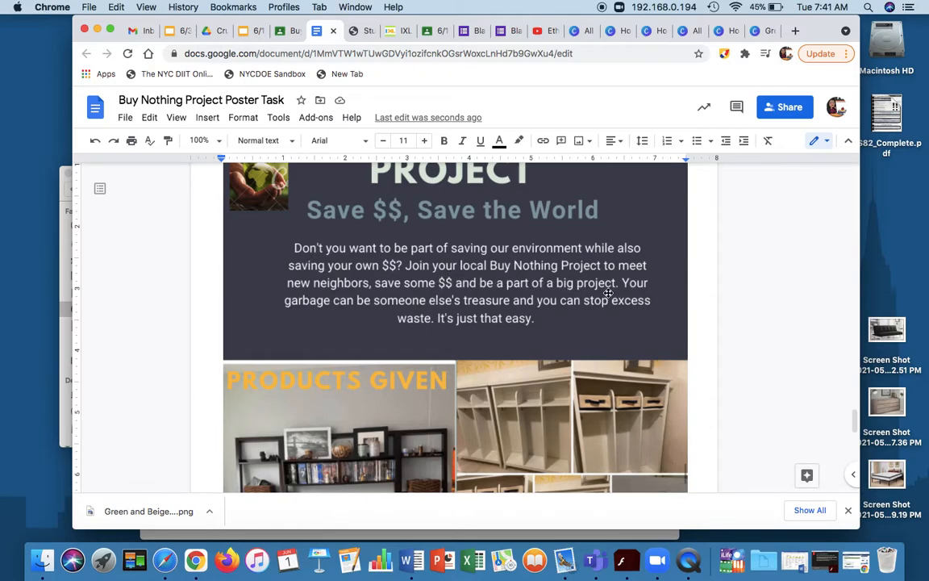
scroll(607, 292, "down", 2)
scroll(533, 244, "up", 2)
scroll(533, 245, "up", 3)
scroll(456, 281, "down", 3)
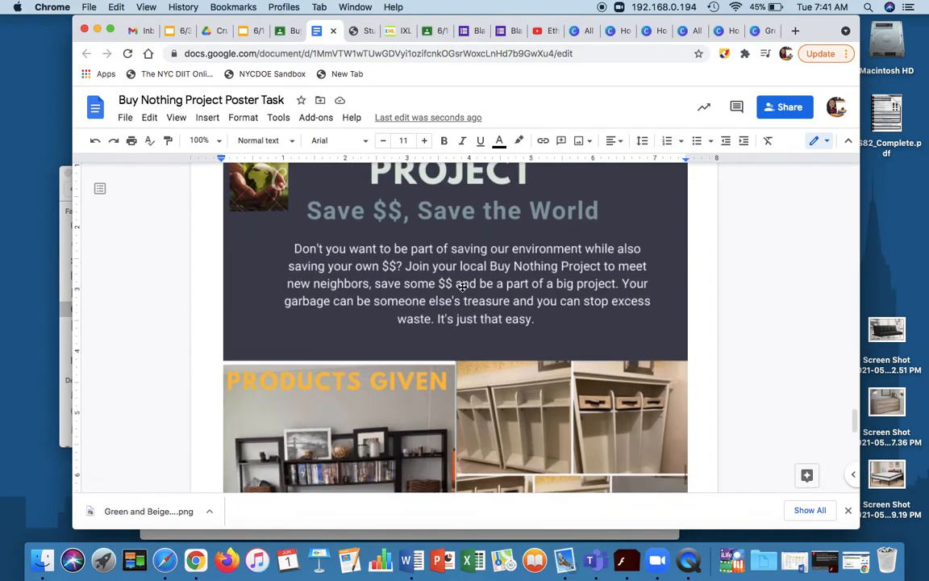
scroll(476, 284, "down", 2)
scroll(504, 286, "down", 6)
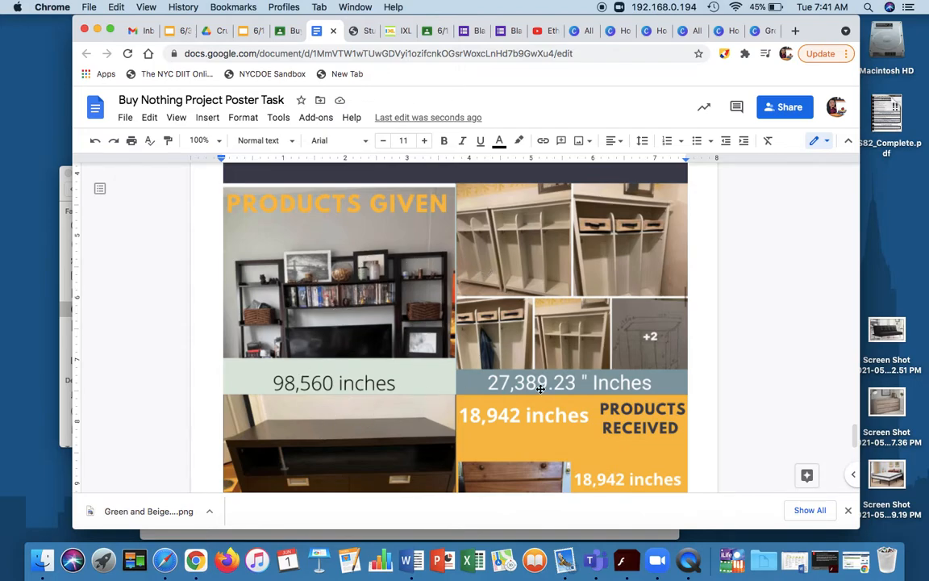
scroll(540, 388, "down", 8)
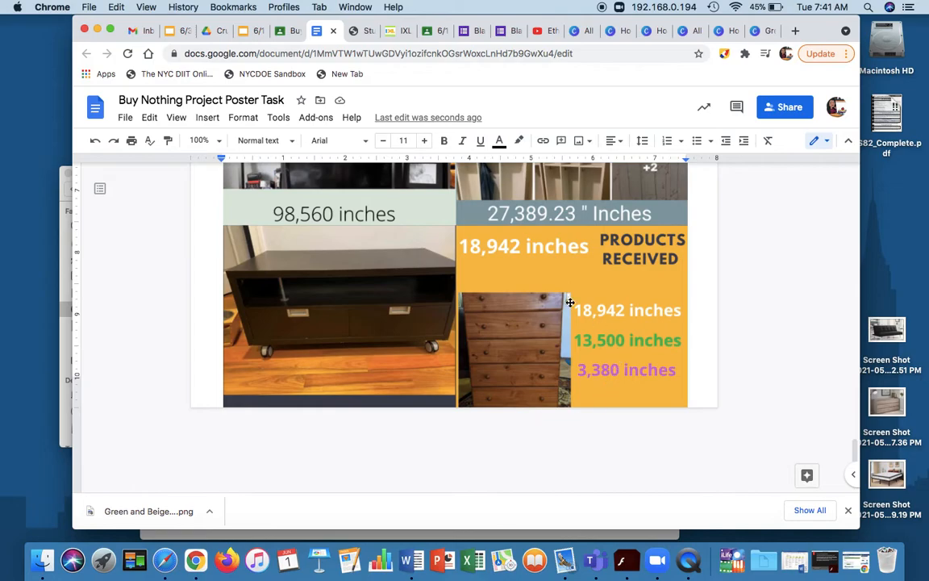
scroll(541, 378, "down", 10)
scroll(541, 378, "up", 20)
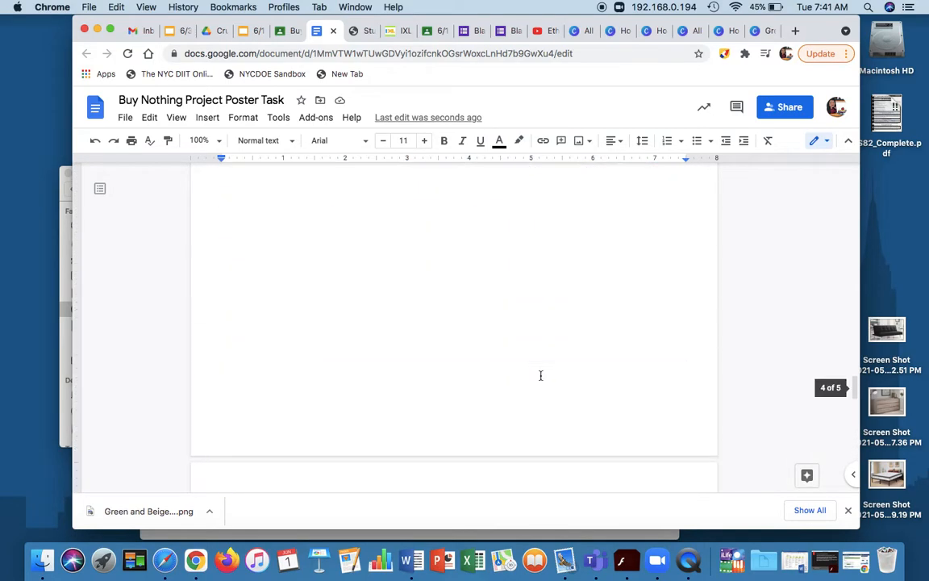
Select the poster image and shrink it proportionally in three passes until it shares a page with the placeholder text.
scroll(540, 375, "down", 5)
left_click(664, 258)
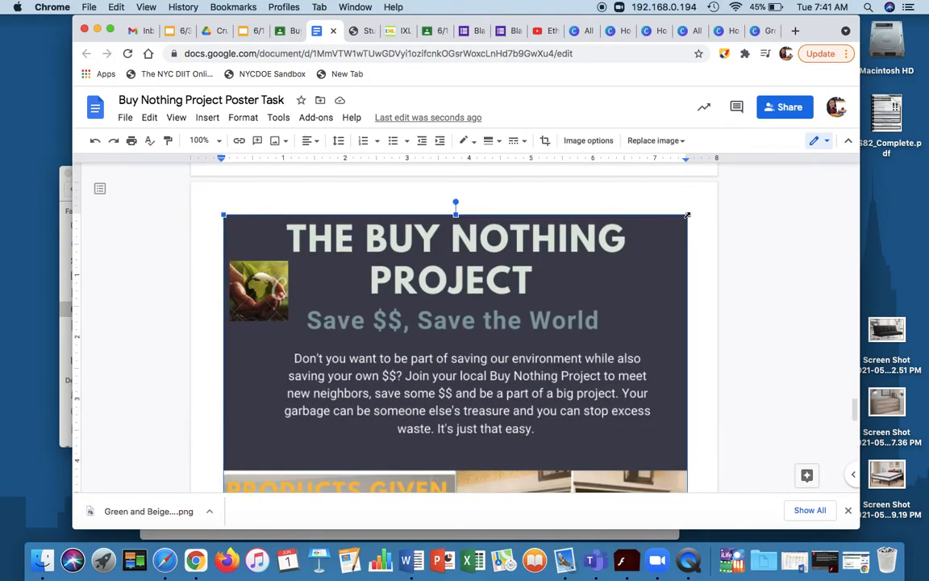
left_click_drag(689, 215, 633, 265)
scroll(494, 295, "down", 10)
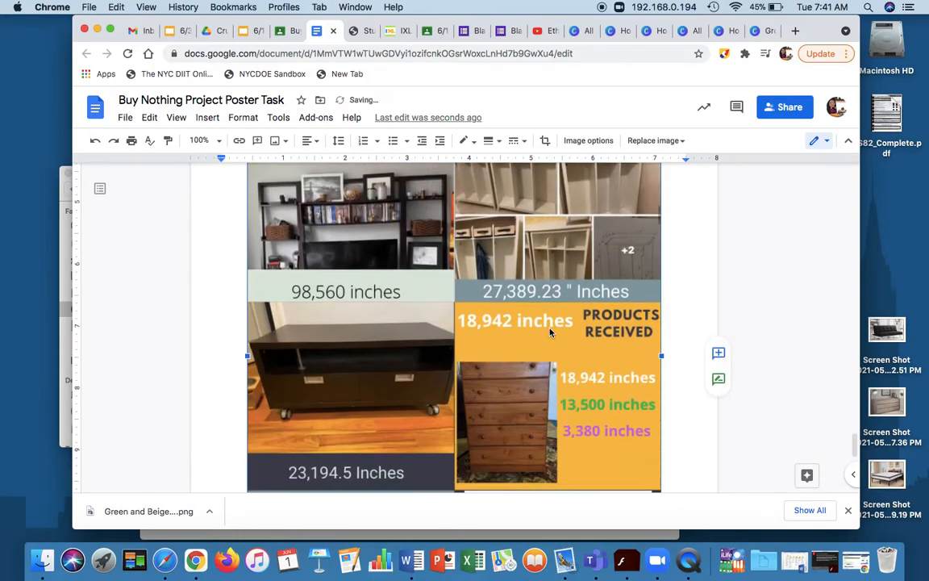
scroll(565, 339, "up", 8)
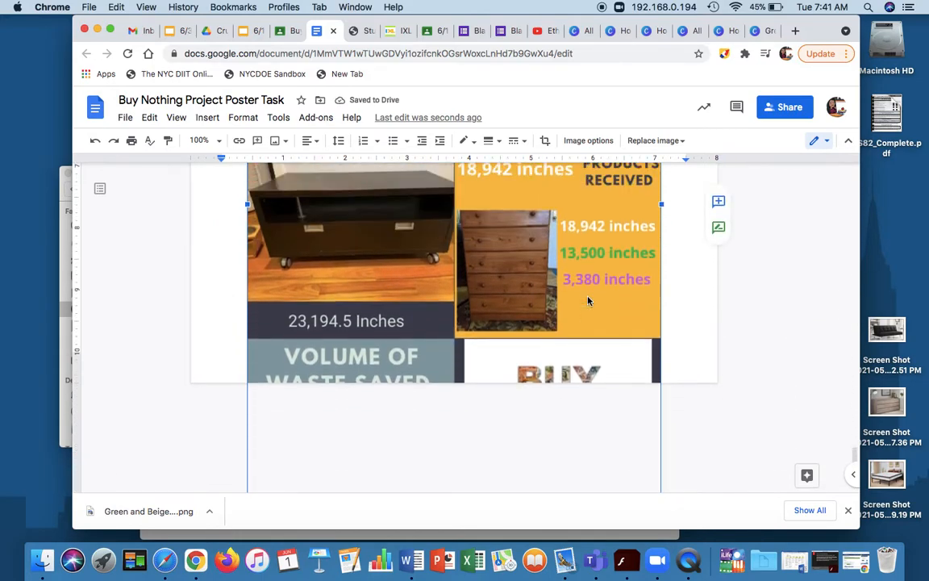
scroll(592, 274, "up", 4)
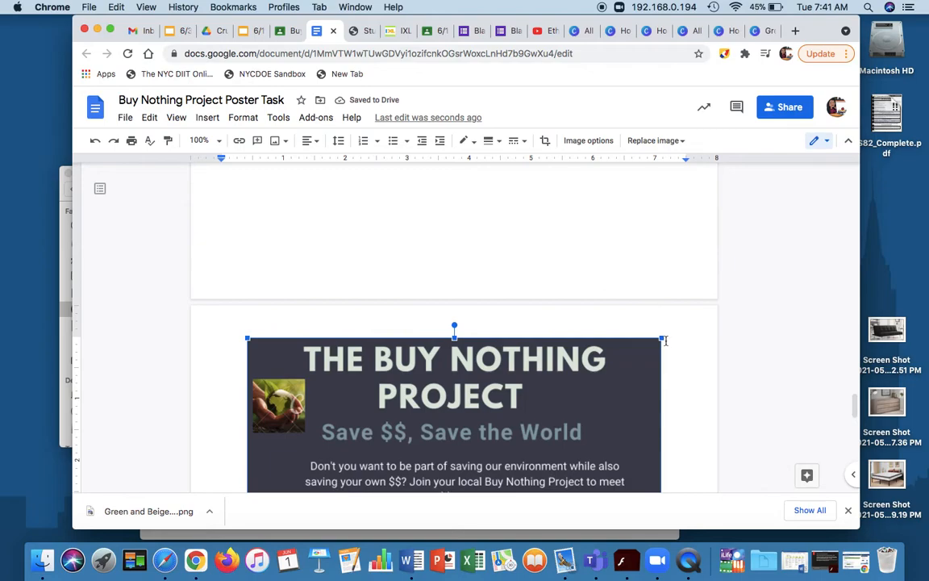
left_click_drag(661, 337, 622, 429)
scroll(569, 376, "down", 10)
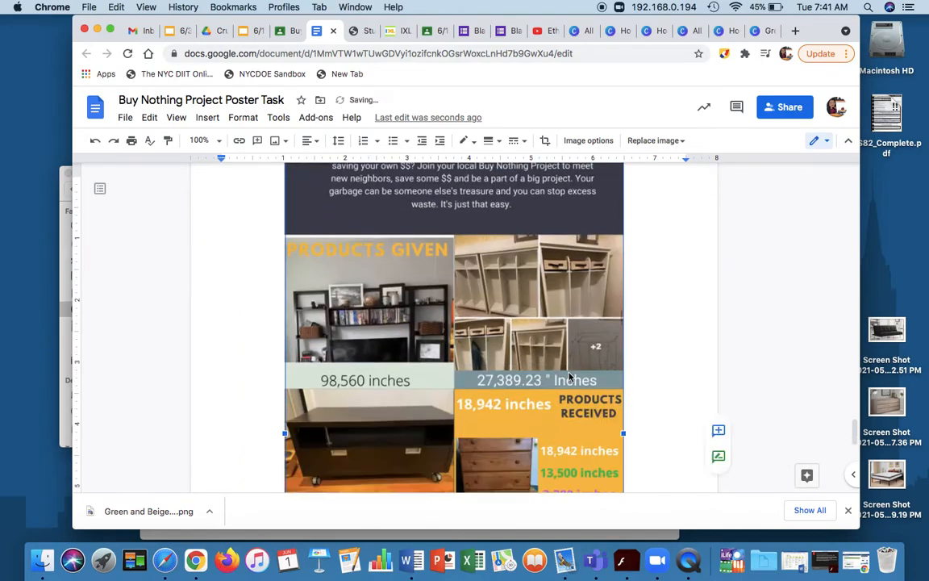
scroll(587, 308, "up", 12)
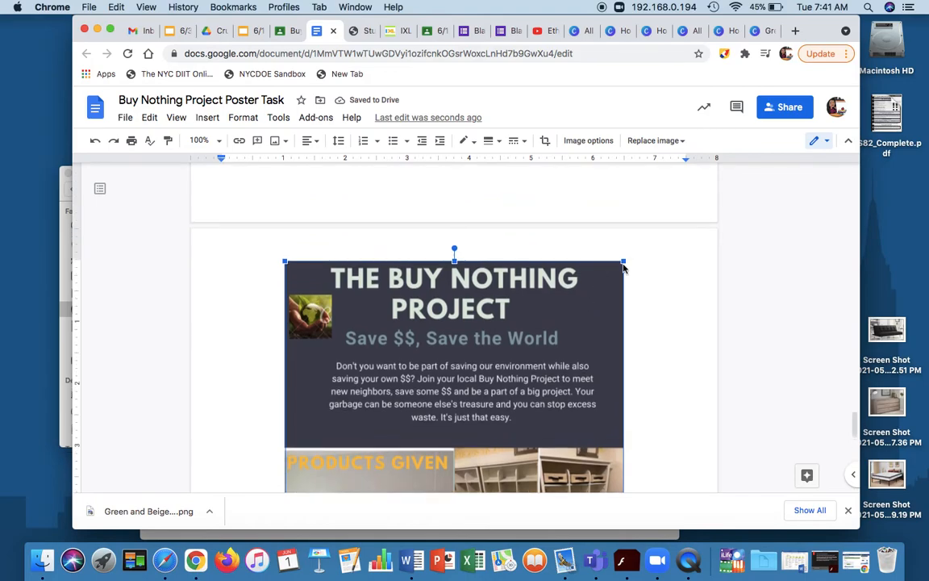
left_click_drag(623, 261, 519, 375)
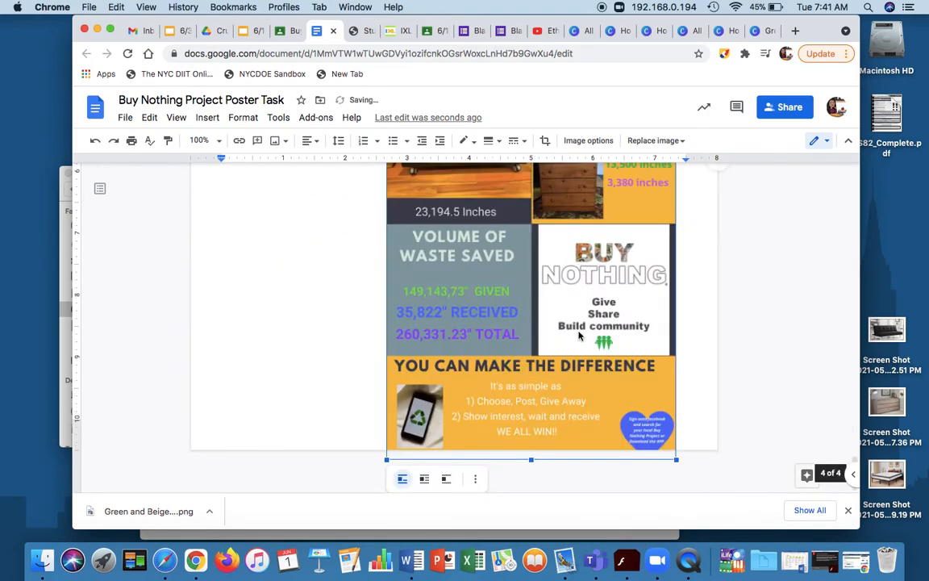
Shrink the poster slightly further so its bottom edge fits on the page, and place the text cursor at the end of the placeholder.
scroll(579, 335, "up", 6)
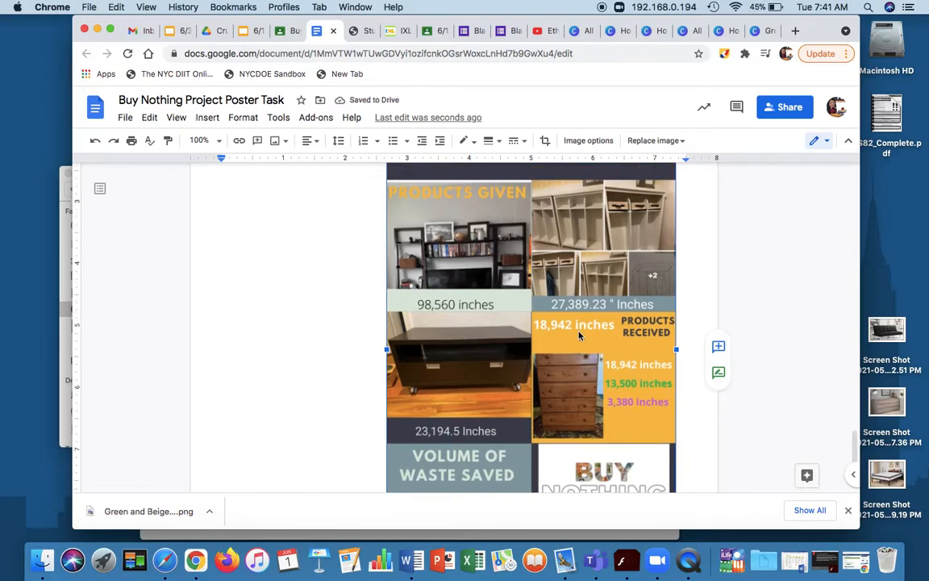
scroll(578, 335, "down", 3)
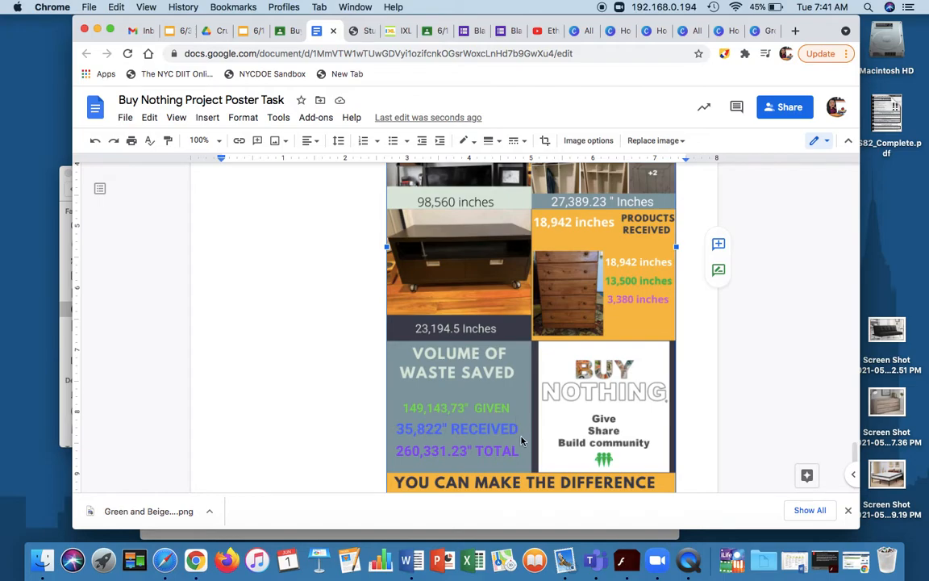
scroll(478, 447, "down", 3)
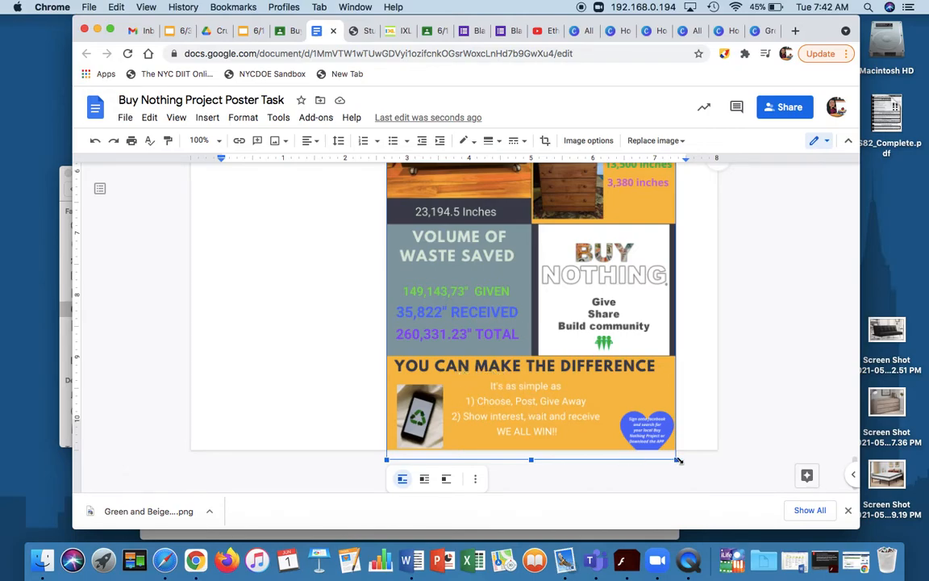
left_click_drag(678, 460, 671, 459)
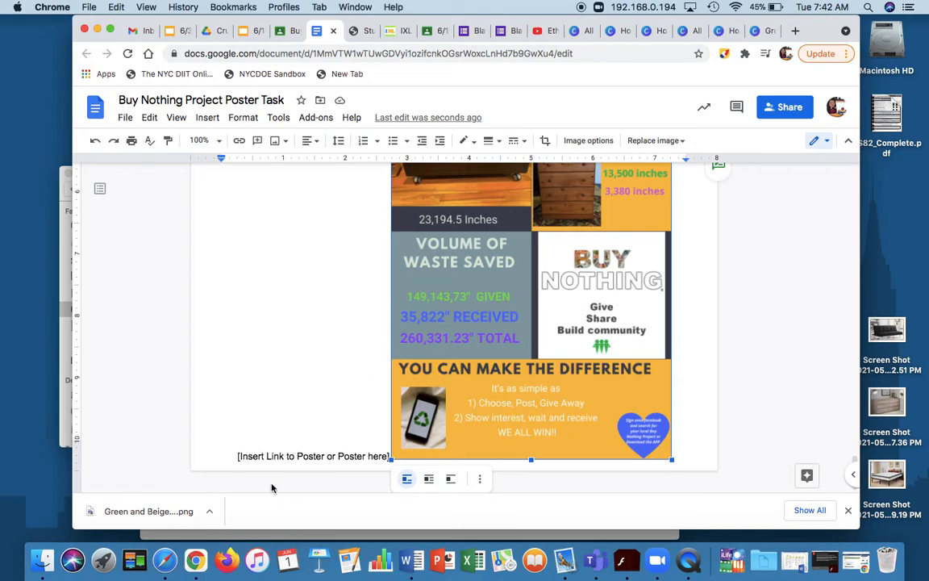
left_click(387, 459)
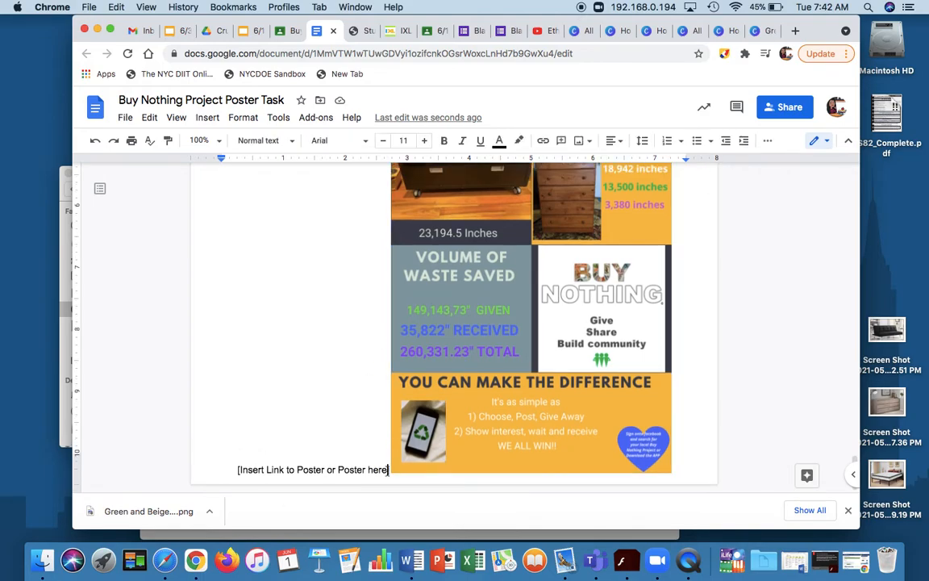